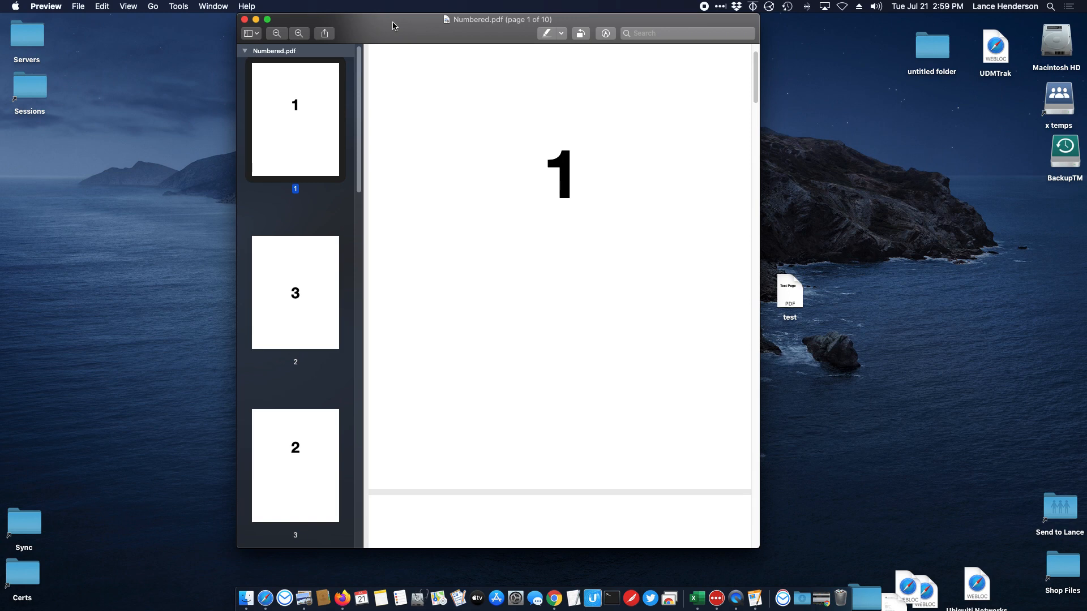
Step: Examine the first pages of Numbered.pdf and check in the view settings that the sidebar is set to Thumbnails
{"action": "left_click_drag", "start_coordinate": [406, 40], "coordinate": [400, 37]}
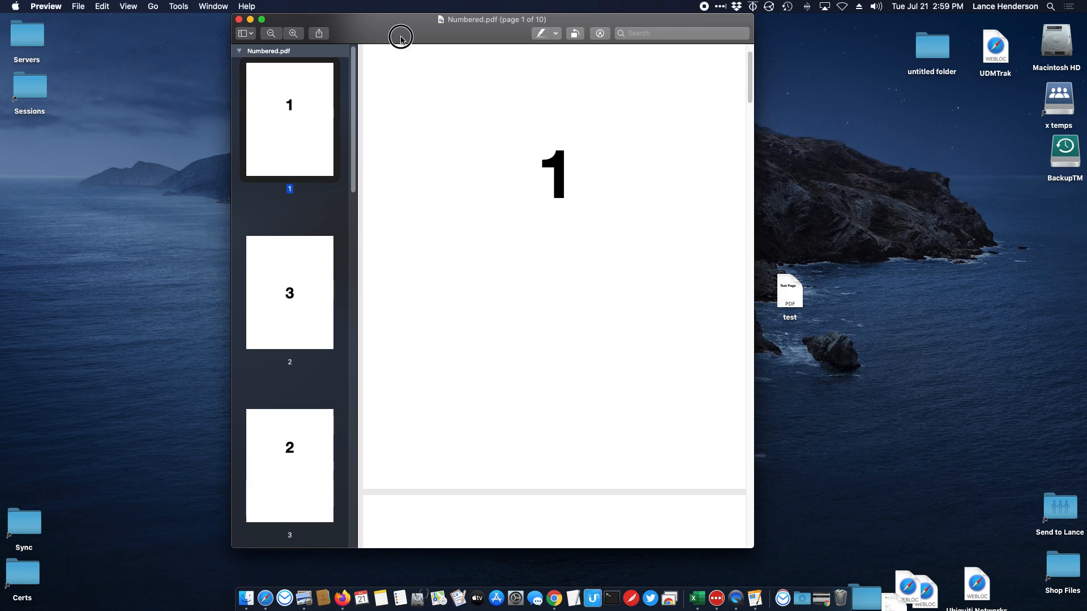
{"action": "left_click", "coordinate": [271, 300]}
{"action": "left_click", "coordinate": [283, 125]}
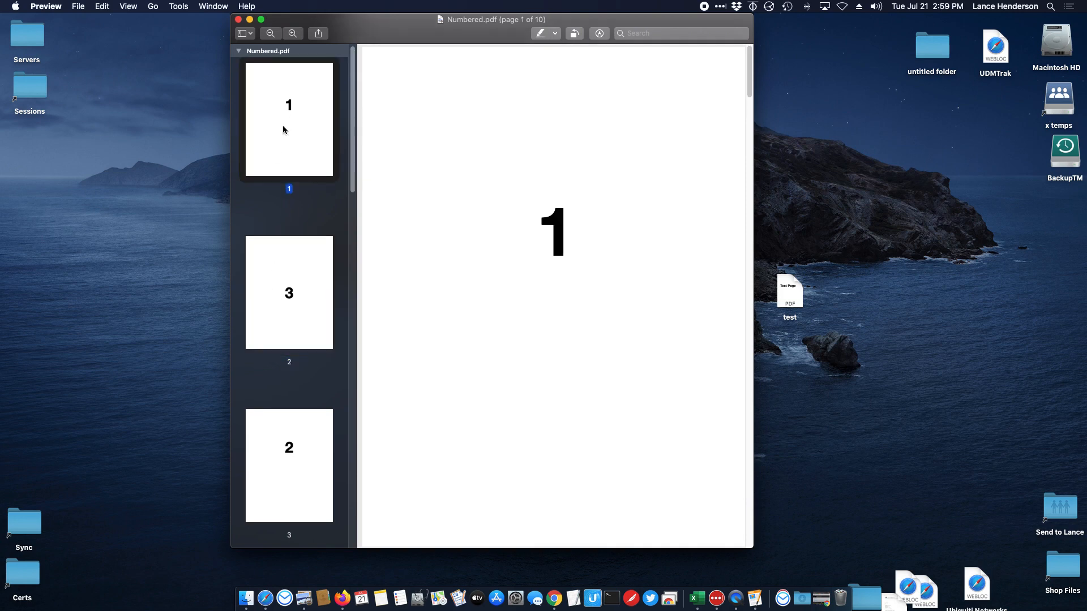
{"action": "left_click", "coordinate": [290, 256]}
{"action": "left_click", "coordinate": [299, 151]}
{"action": "left_click", "coordinate": [129, 6]}
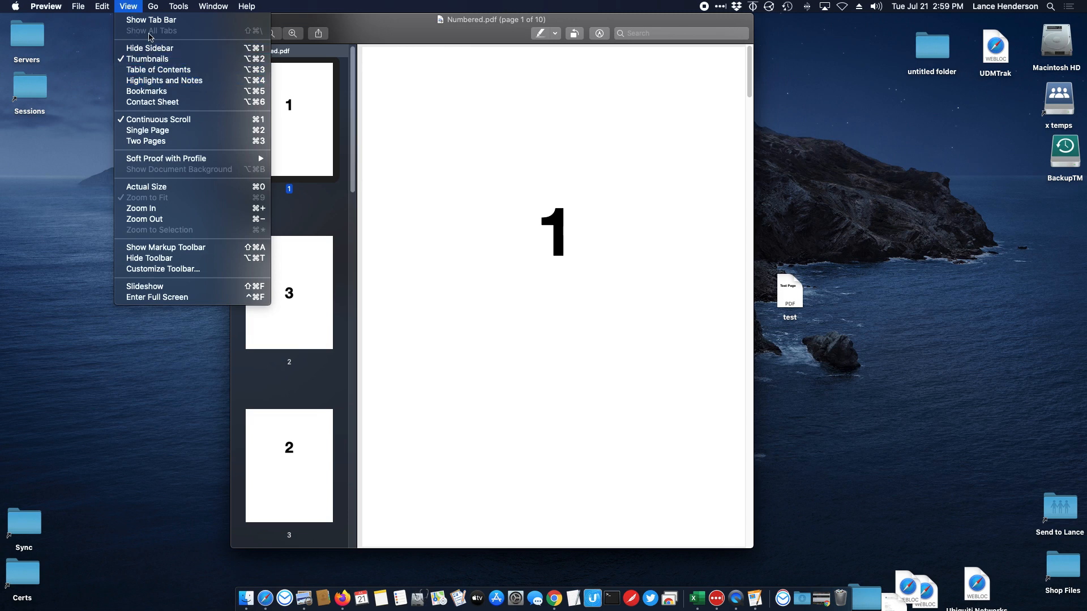
{"action": "left_click", "coordinate": [434, 51]}
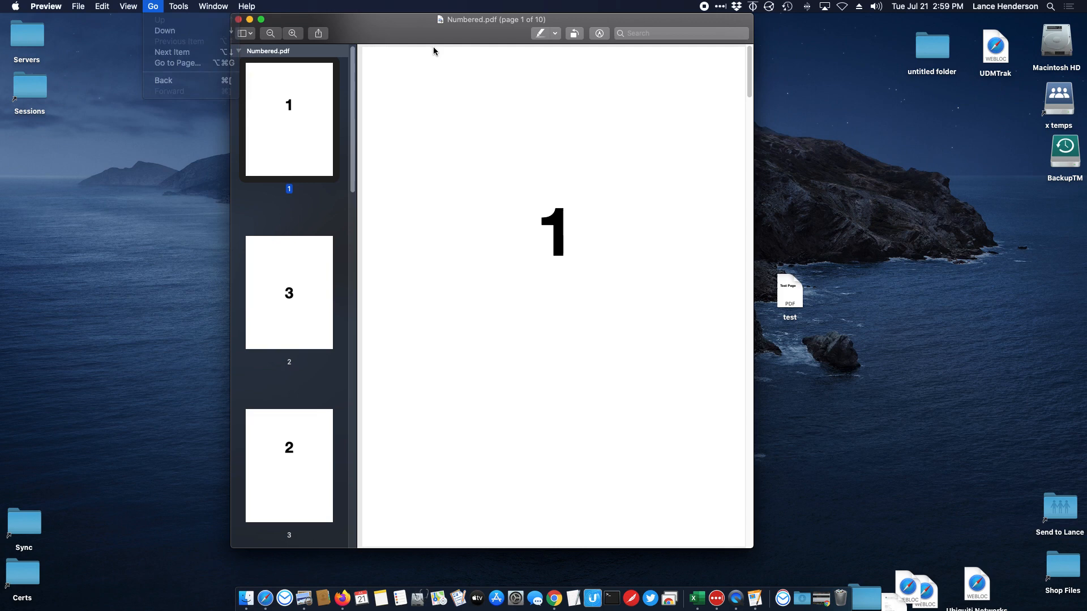
{"action": "left_click", "coordinate": [128, 5]}
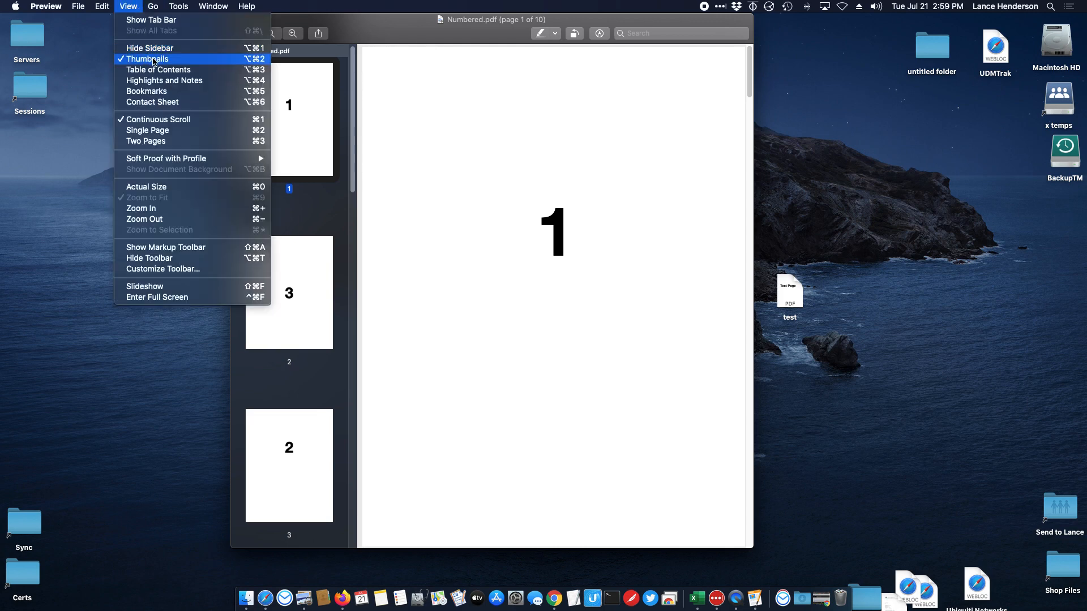
{"action": "left_click", "coordinate": [450, 201]}
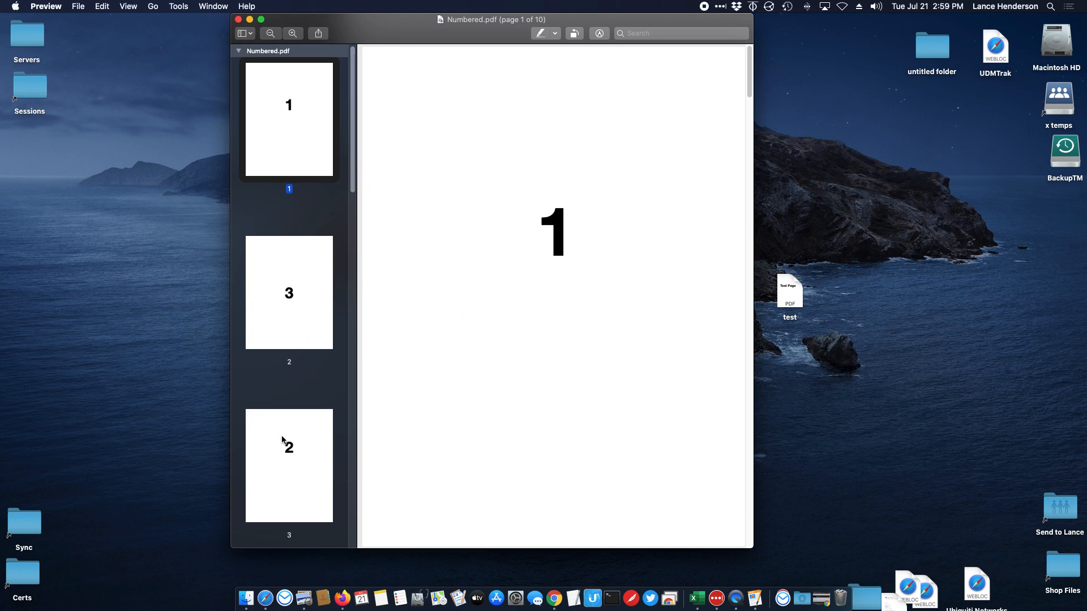
Step: Move the page showing the number 2 ahead of the page showing 3 in the thumbnail sidebar
{"action": "scroll", "coordinate": [287, 413], "scroll_direction": "down", "scroll_amount": 5}
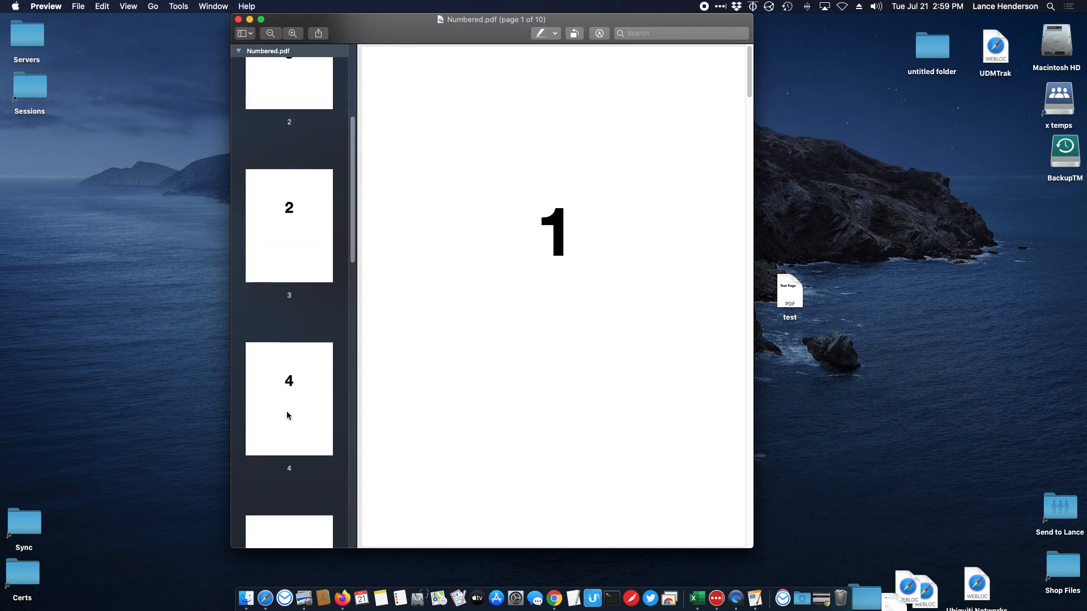
{"action": "scroll", "coordinate": [286, 411], "scroll_direction": "up", "scroll_amount": 4}
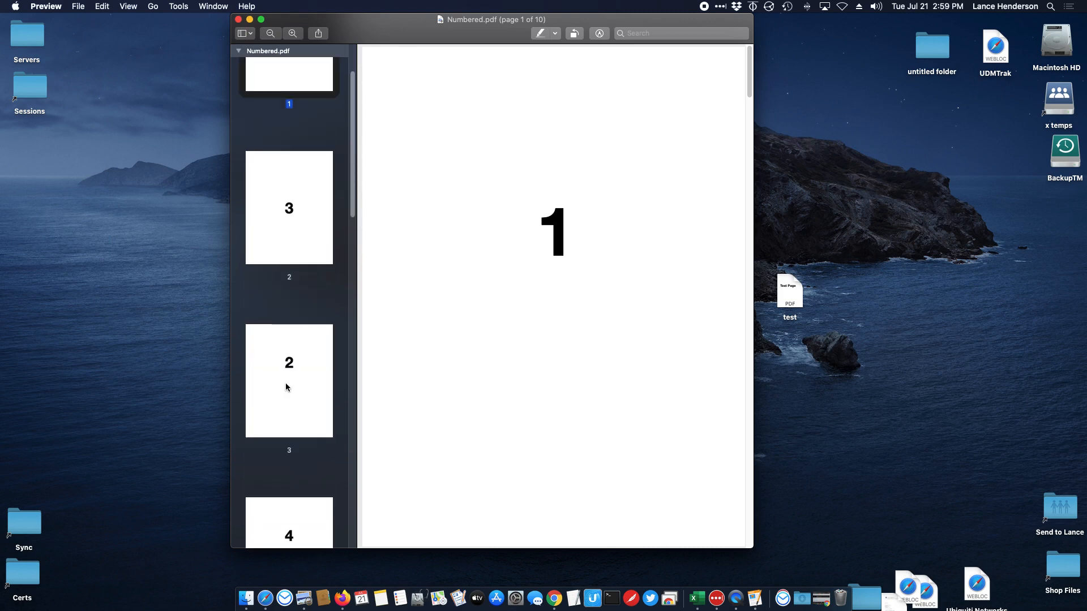
{"action": "scroll", "coordinate": [286, 385], "scroll_direction": "up", "scroll_amount": 1}
{"action": "left_click", "coordinate": [294, 384]}
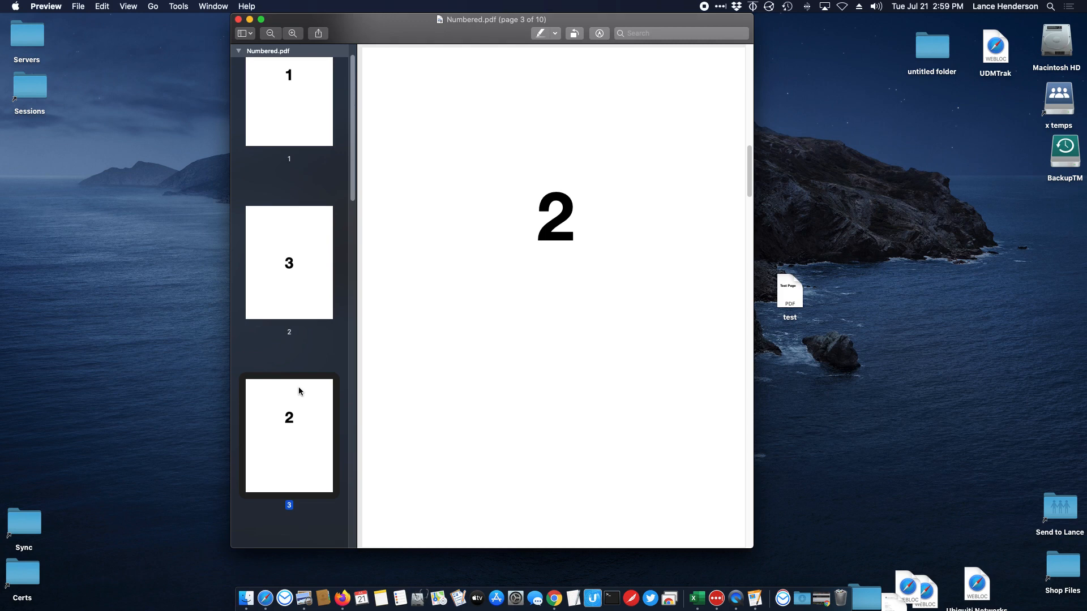
{"action": "left_click", "coordinate": [304, 406]}
{"action": "left_click_drag", "start_coordinate": [291, 419], "coordinate": [317, 249]}
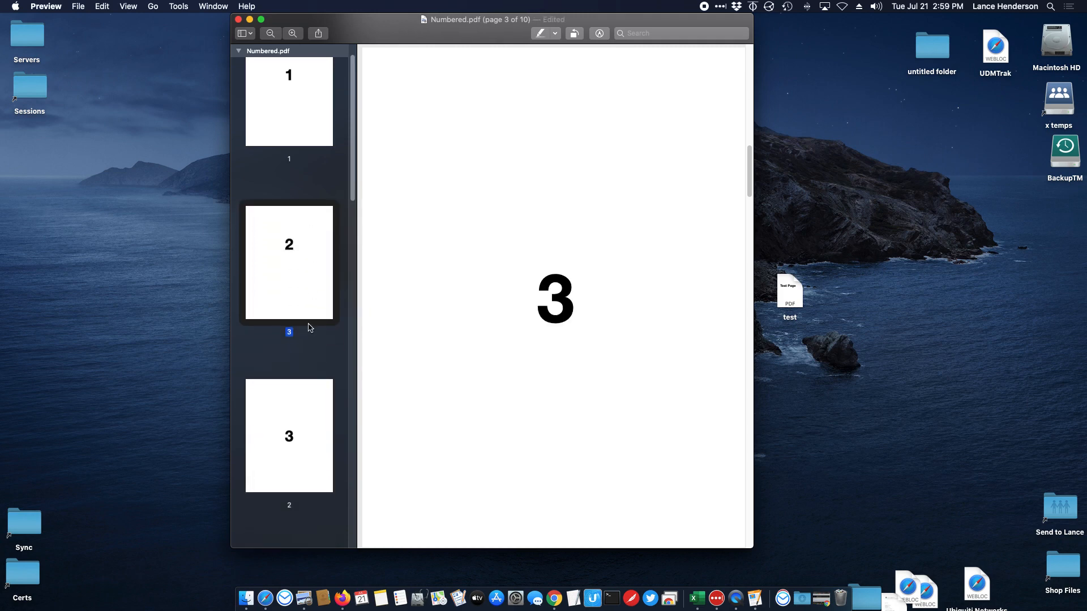
Step: Review the order of the pages by viewing the first three and looking over the following thumbnails
{"action": "left_click", "coordinate": [307, 386]}
{"action": "left_click", "coordinate": [289, 297]}
{"action": "left_click", "coordinate": [299, 129]}
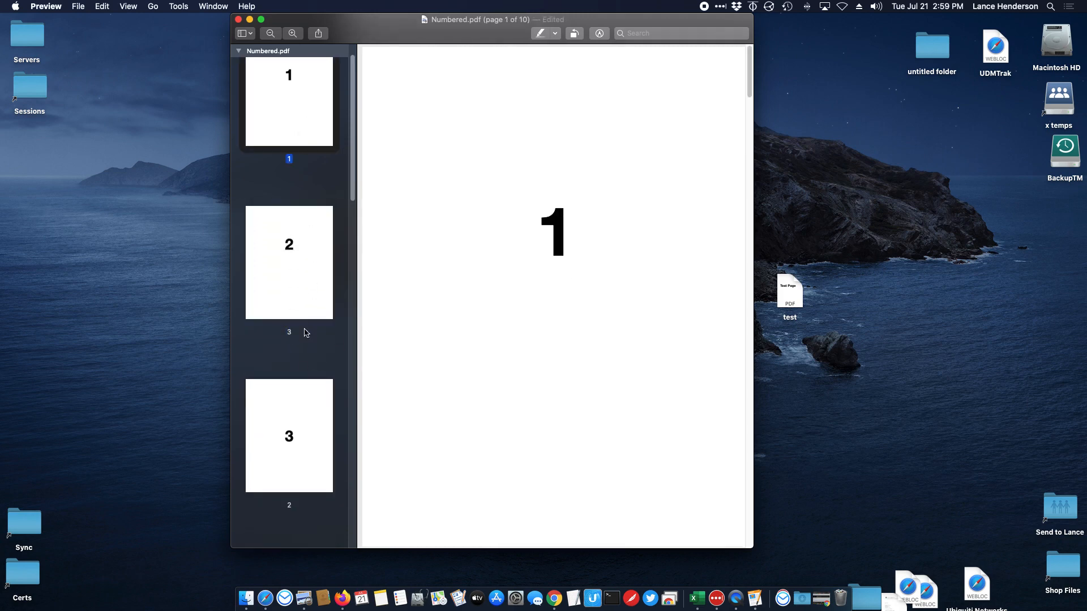
{"action": "scroll", "coordinate": [304, 333], "scroll_direction": "up", "scroll_amount": 1}
{"action": "scroll", "coordinate": [304, 333], "scroll_direction": "down", "scroll_amount": 12}
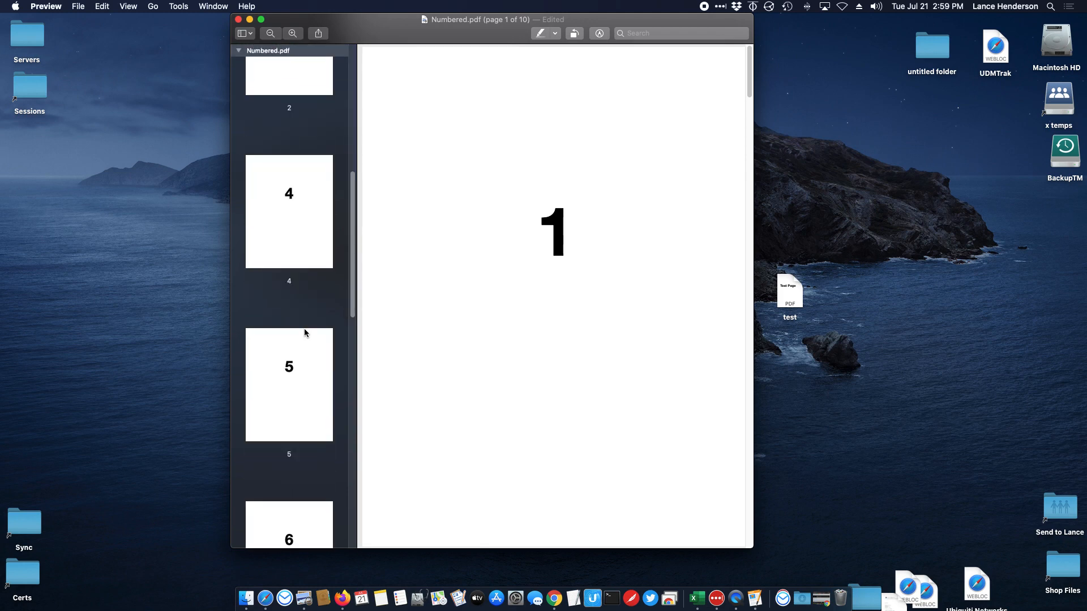
{"action": "scroll", "coordinate": [304, 331], "scroll_direction": "up", "scroll_amount": 10}
Step: Try moving the page numbered 4 ahead of the page numbered 3, and put page 3 back in front of it
{"action": "left_click", "coordinate": [307, 221]}
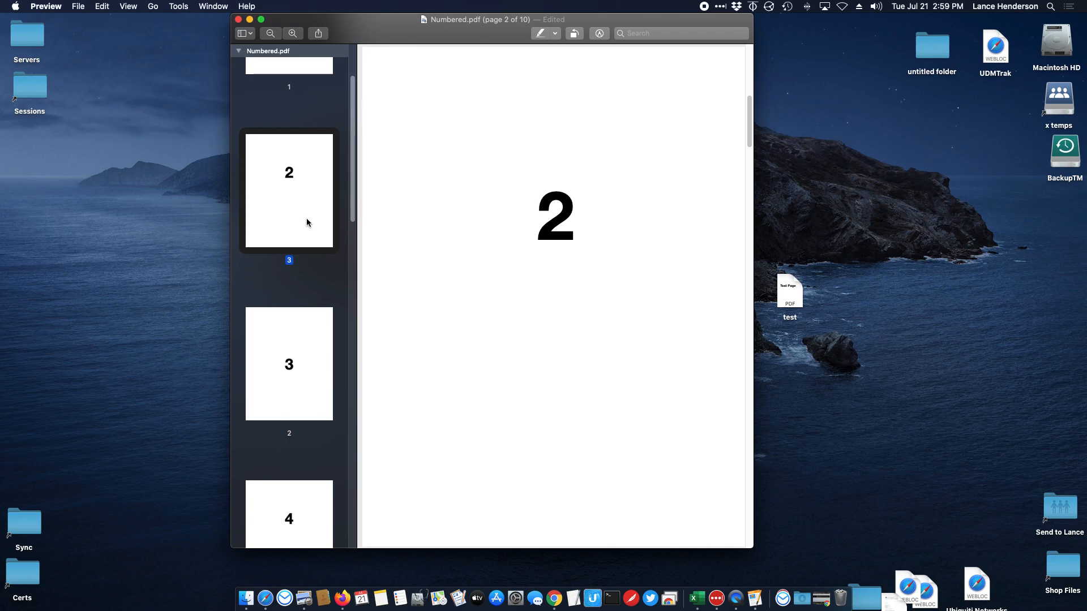
{"action": "left_click_drag", "start_coordinate": [315, 490], "coordinate": [307, 325]}
{"action": "left_click_drag", "start_coordinate": [290, 503], "coordinate": [305, 339]}
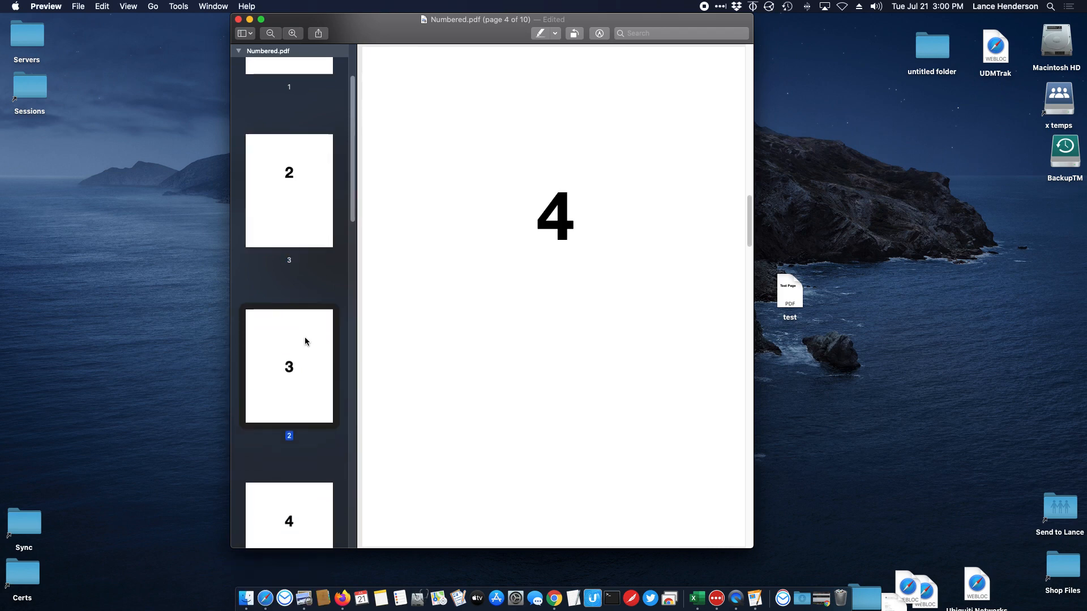
Step: Extract the page showing the number 2 to an empty spot on the desktop as a separate PDF
{"action": "scroll", "coordinate": [306, 347], "scroll_direction": "up", "scroll_amount": 3}
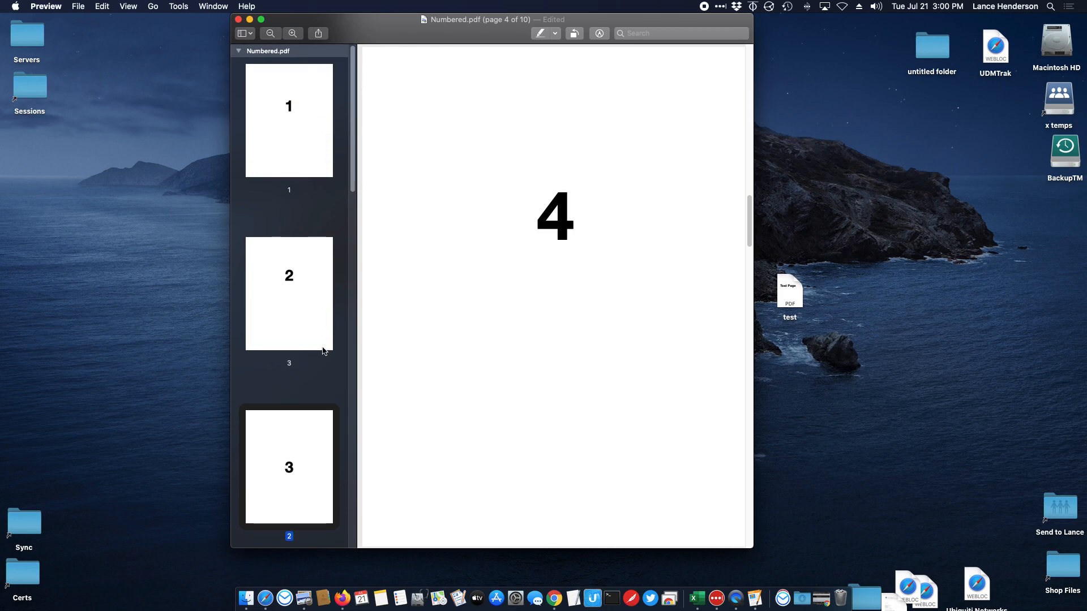
{"action": "mouse_move", "coordinate": [308, 153]}
{"action": "left_mouse_down"}
{"action": "mouse_move", "coordinate": [308, 313]}
{"action": "mouse_move", "coordinate": [319, 150]}
{"action": "left_mouse_up"}
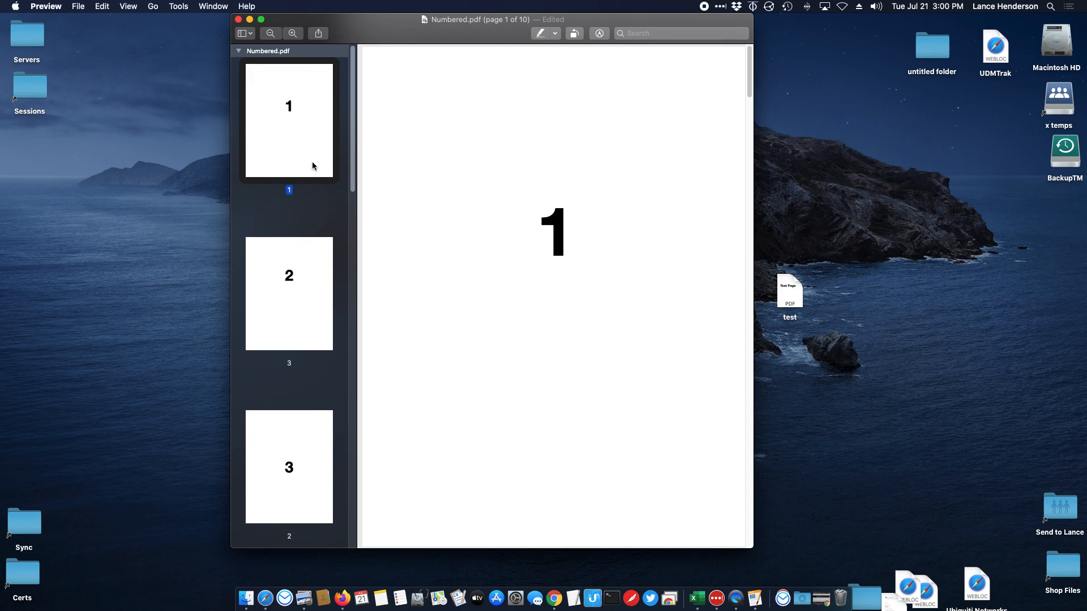
{"action": "left_click", "coordinate": [308, 261]}
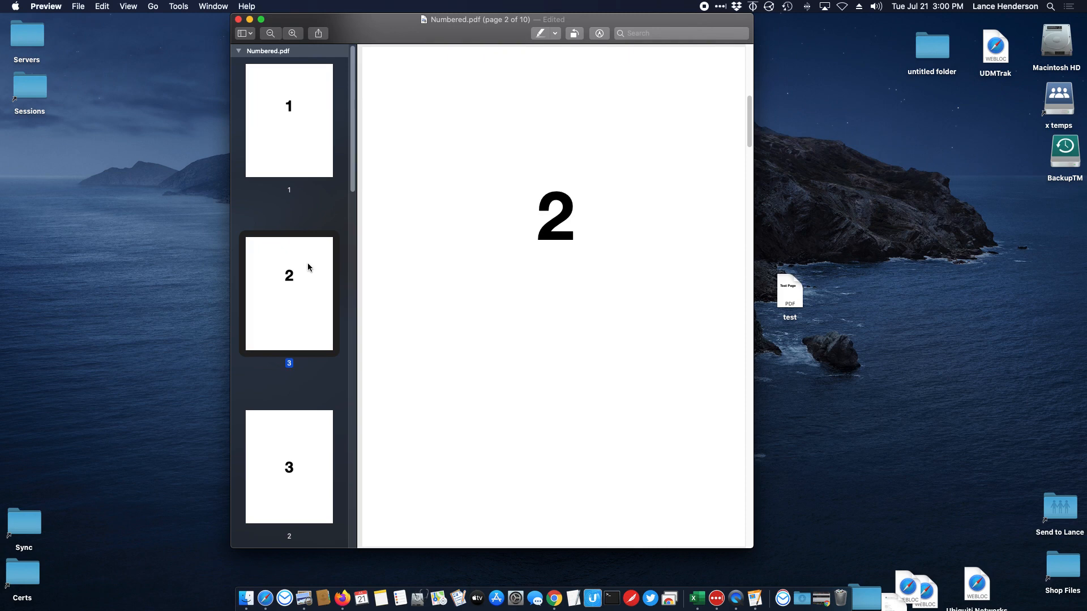
{"action": "left_click_drag", "start_coordinate": [307, 263], "coordinate": [918, 357]}
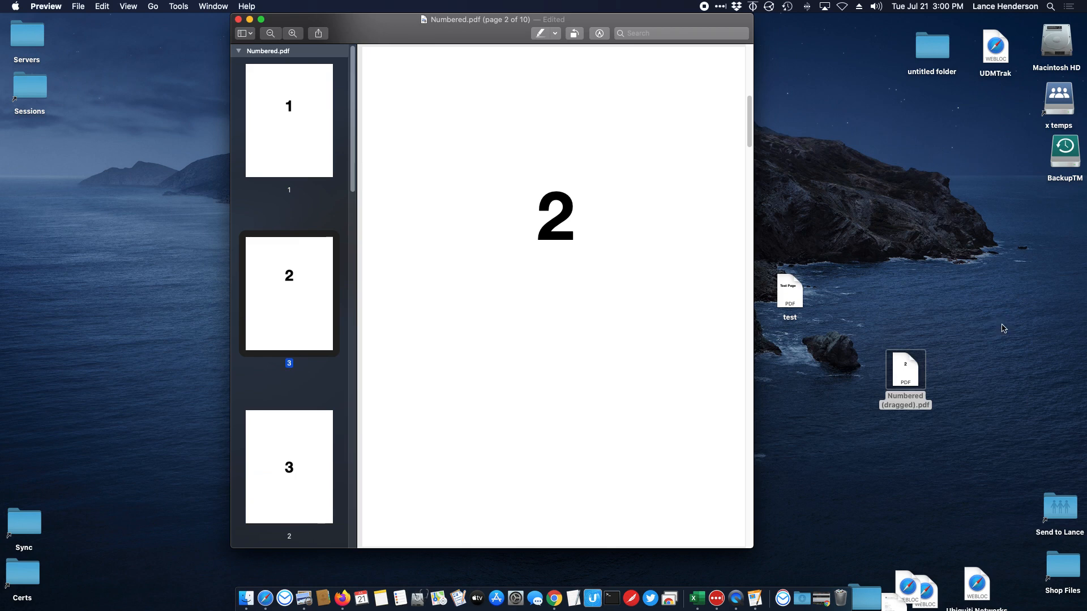
Step: Check the content of the extracted single-page PDF and move that file to the Trash
{"action": "double_click", "coordinate": [904, 371]}
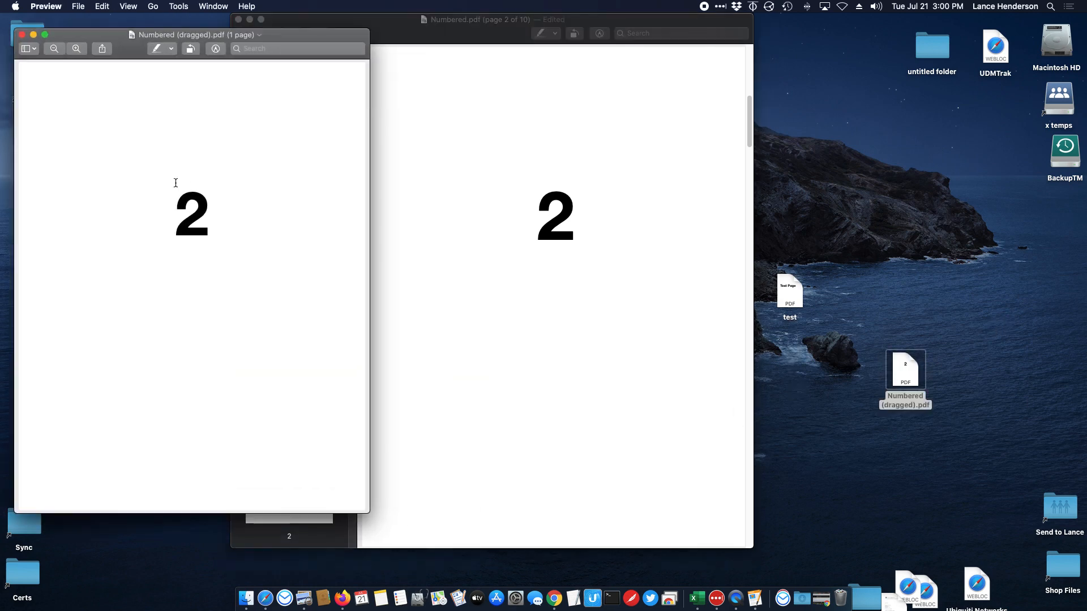
{"action": "left_click", "coordinate": [23, 35]}
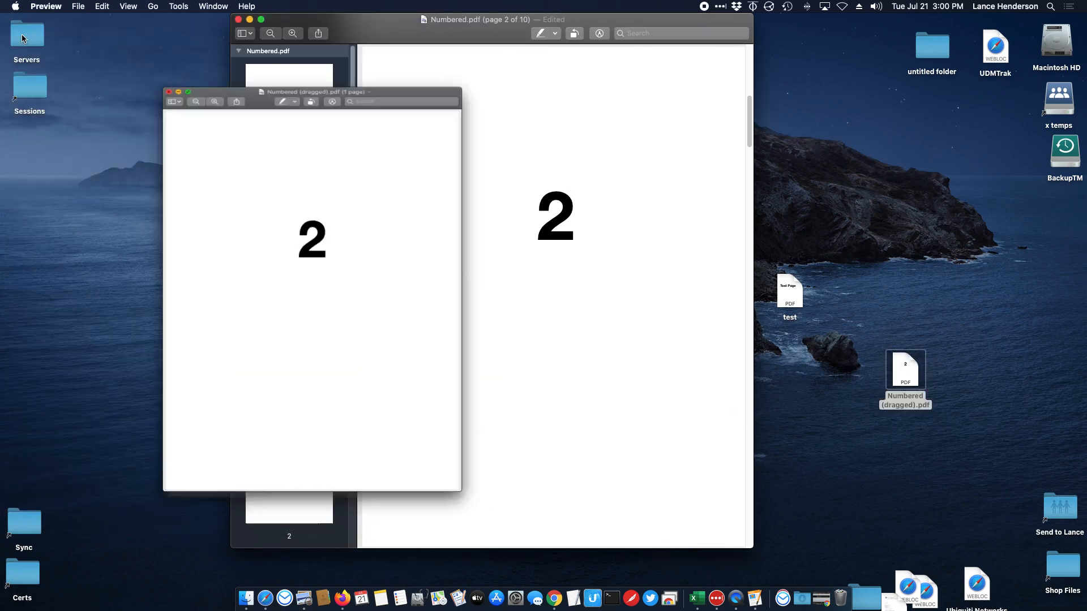
{"action": "right_click", "coordinate": [905, 367]}
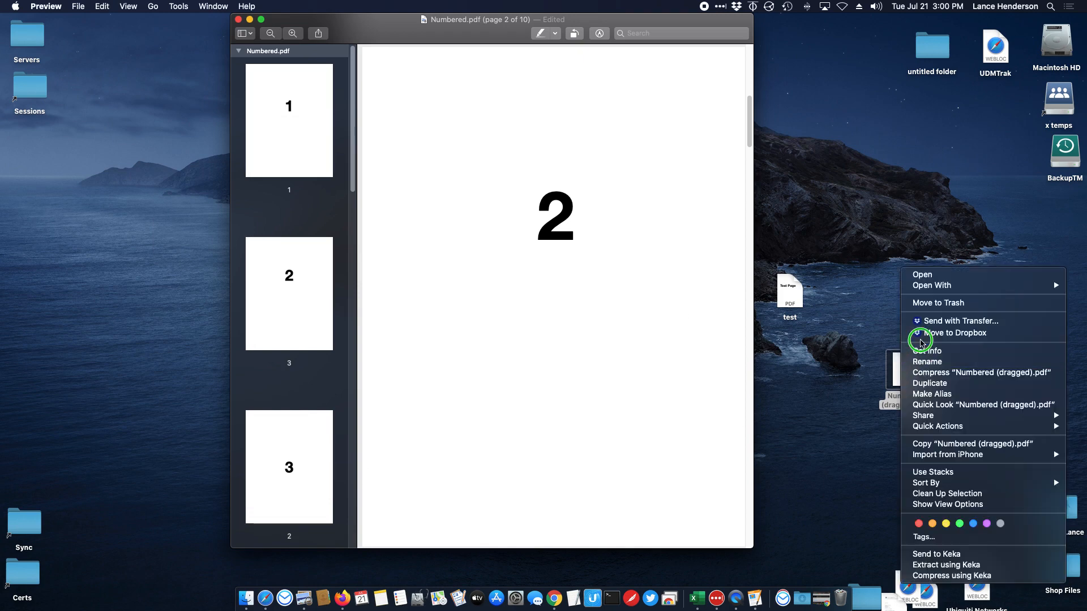
{"action": "left_click", "coordinate": [946, 306]}
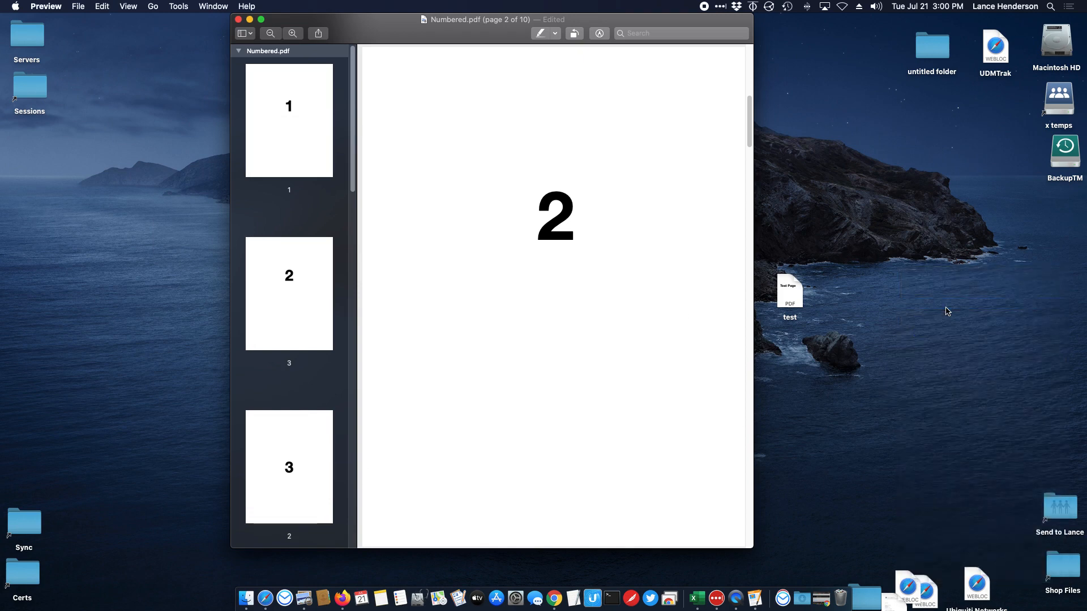
Step: Extract the adjacent pages showing 2 and 3 together to the desktop as one PDF
{"action": "left_click", "coordinate": [282, 306]}
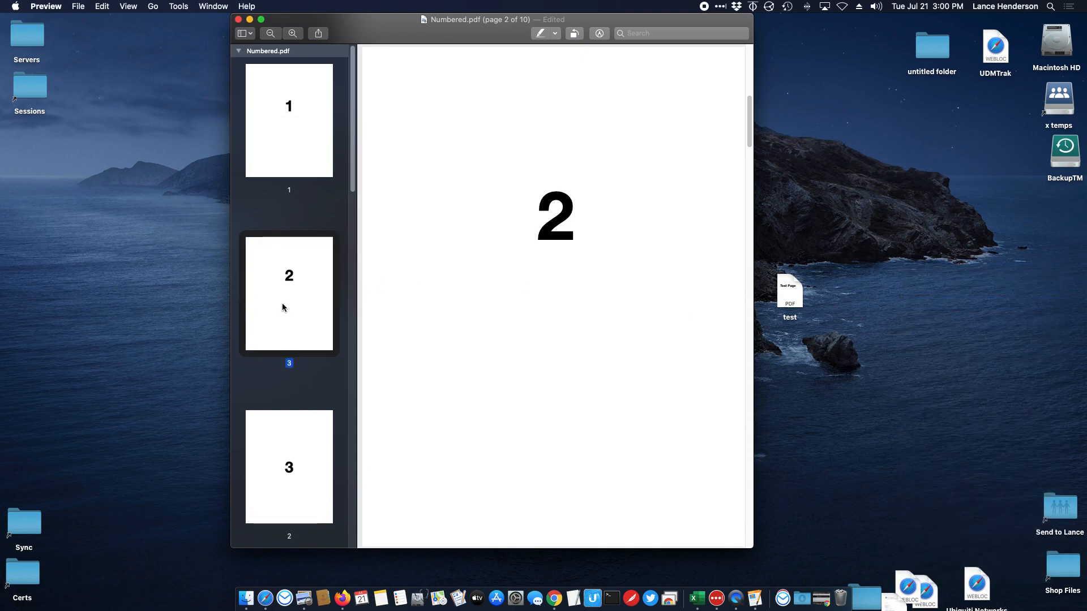
{"action": "left_click", "coordinate": [296, 440], "text": "shift"}
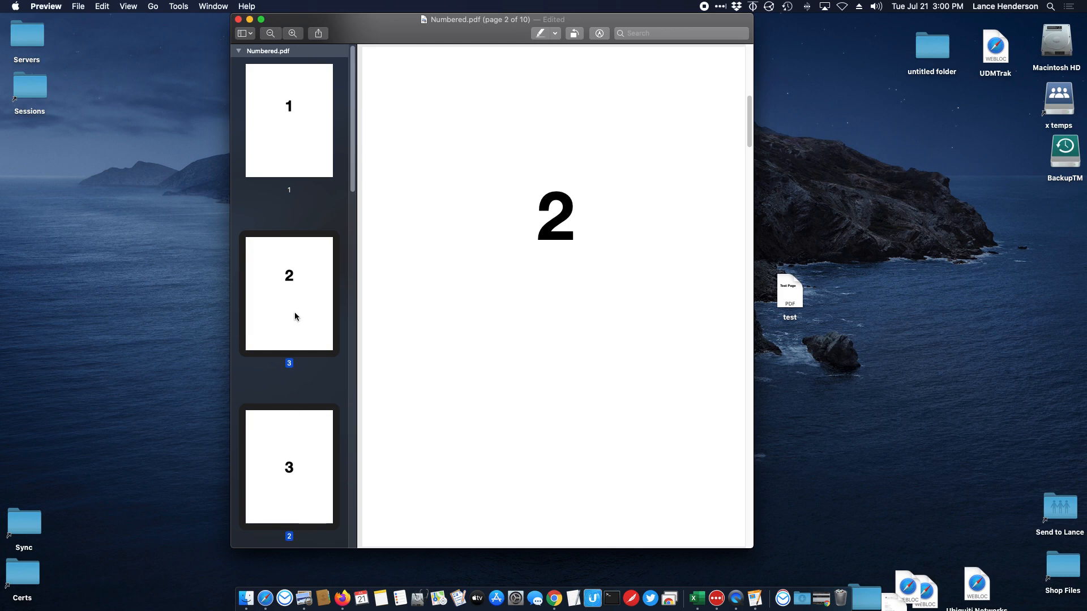
{"action": "left_click_drag", "start_coordinate": [294, 314], "coordinate": [951, 464]}
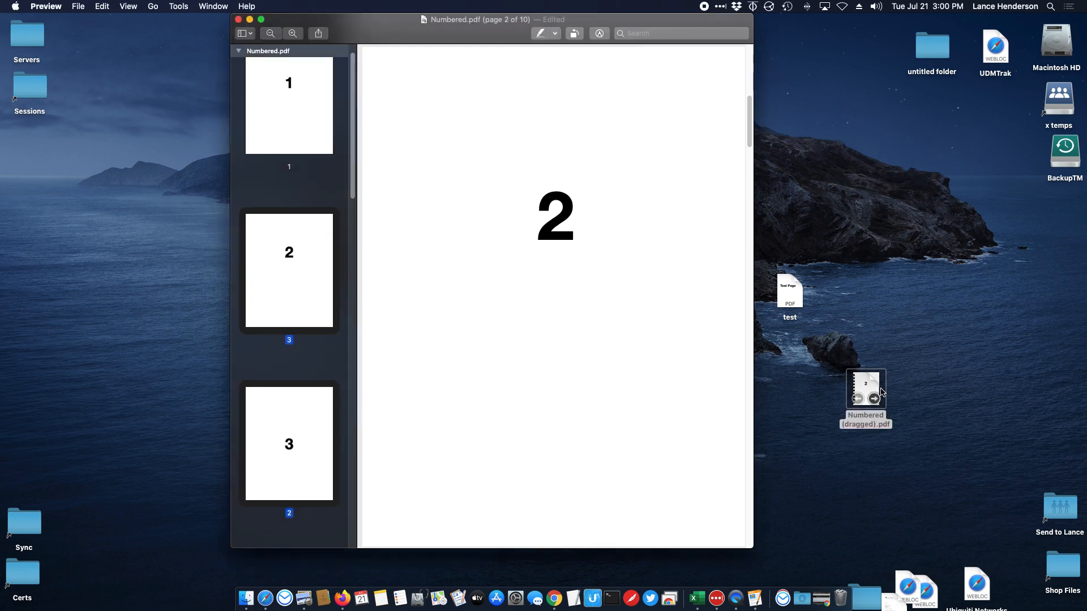
Step: Check both pages of the extracted PDF containing 2 and 3, and move that file to the Trash
{"action": "double_click", "coordinate": [881, 392]}
{"action": "scroll", "coordinate": [263, 292], "scroll_direction": "down", "scroll_amount": 10}
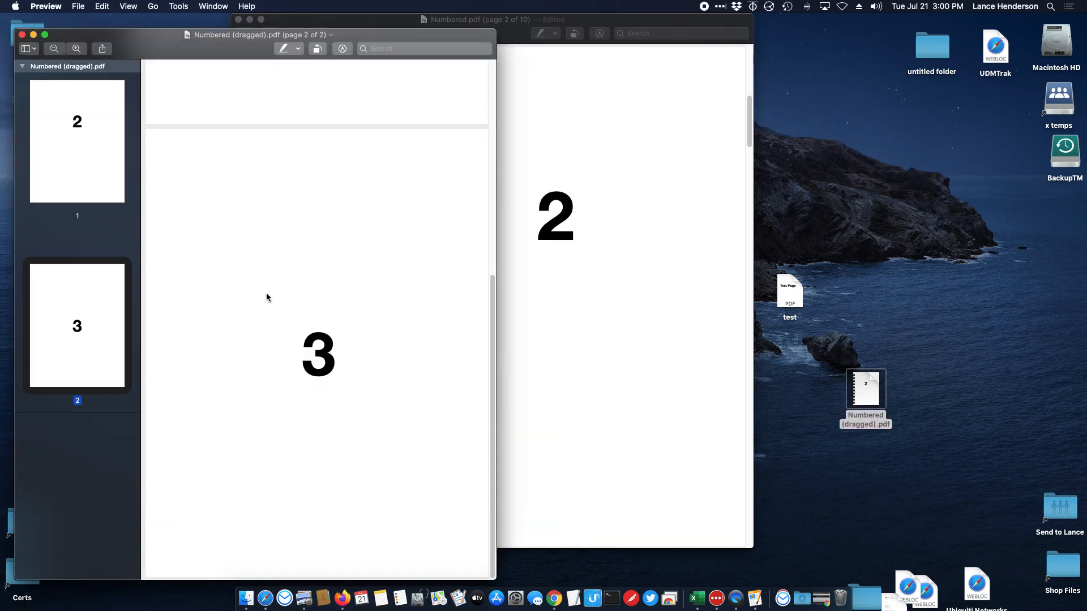
{"action": "left_click", "coordinate": [22, 35]}
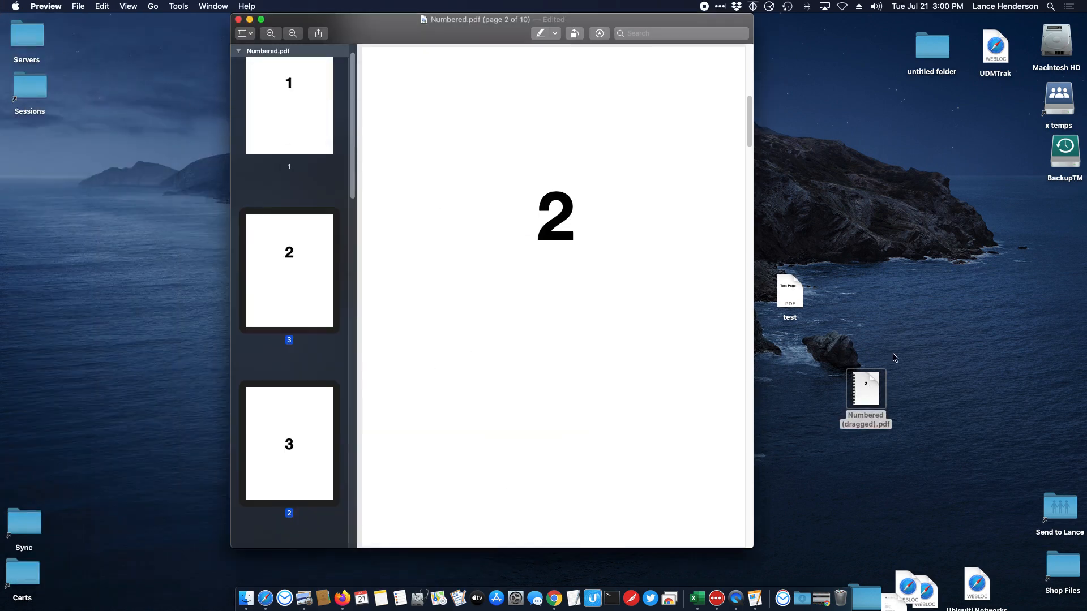
{"action": "right_click", "coordinate": [870, 374]}
{"action": "left_click", "coordinate": [921, 301]}
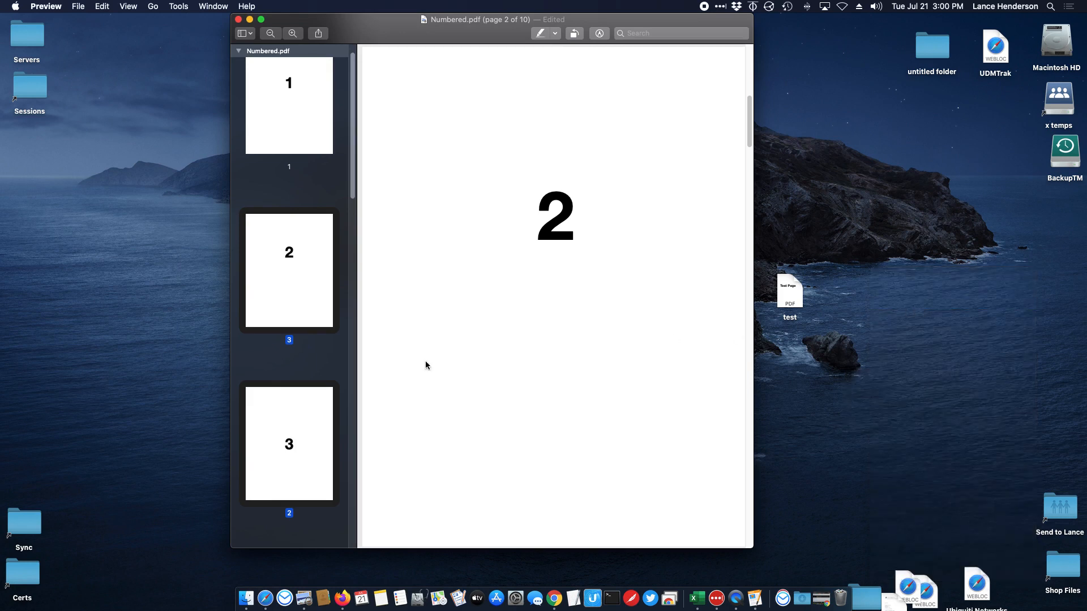
Step: Extract the non-adjacent pages showing 1, 3 and 4 together to the desktop as one PDF and open it
{"action": "left_click", "coordinate": [318, 129]}
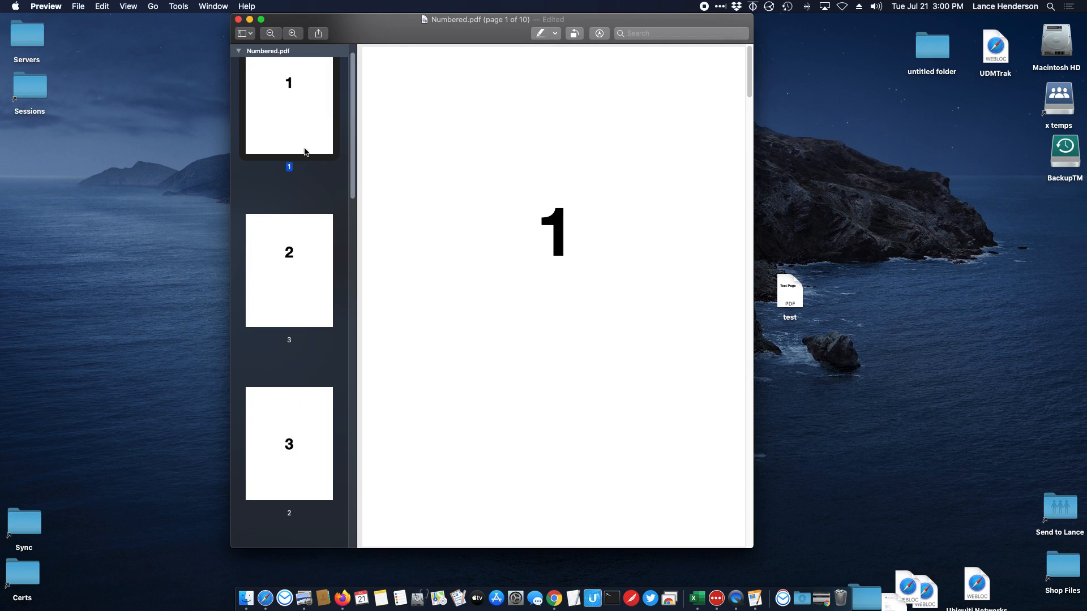
{"action": "left_click", "coordinate": [315, 422], "text": "super"}
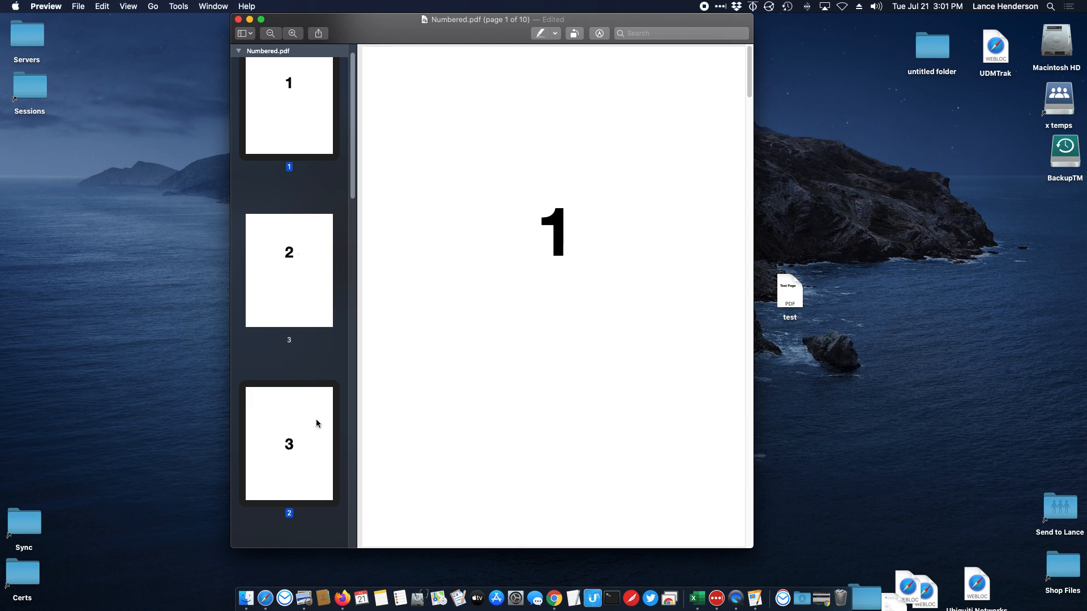
{"action": "scroll", "coordinate": [323, 245], "scroll_direction": "down", "scroll_amount": 5}
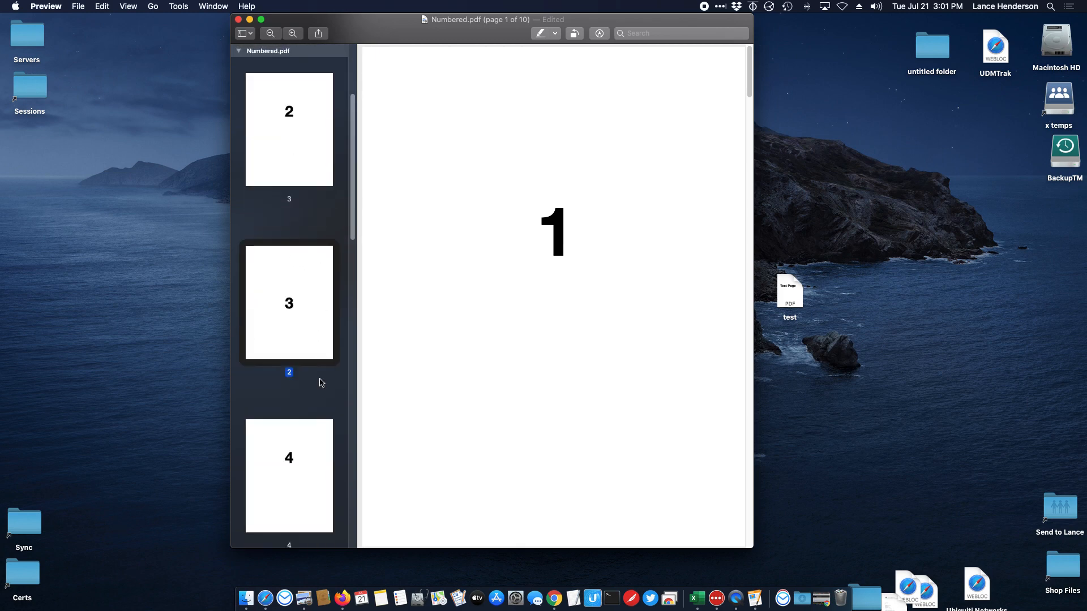
{"action": "left_click", "coordinate": [294, 445], "text": "super"}
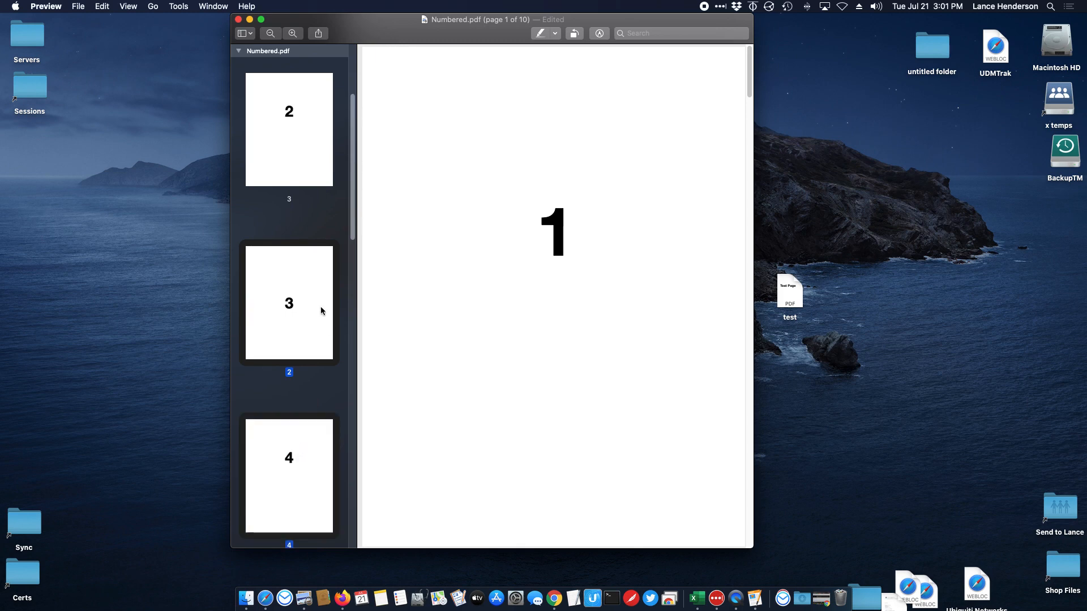
{"action": "scroll", "coordinate": [321, 311], "scroll_direction": "up", "scroll_amount": 3}
{"action": "scroll", "coordinate": [321, 381], "scroll_direction": "down", "scroll_amount": 2}
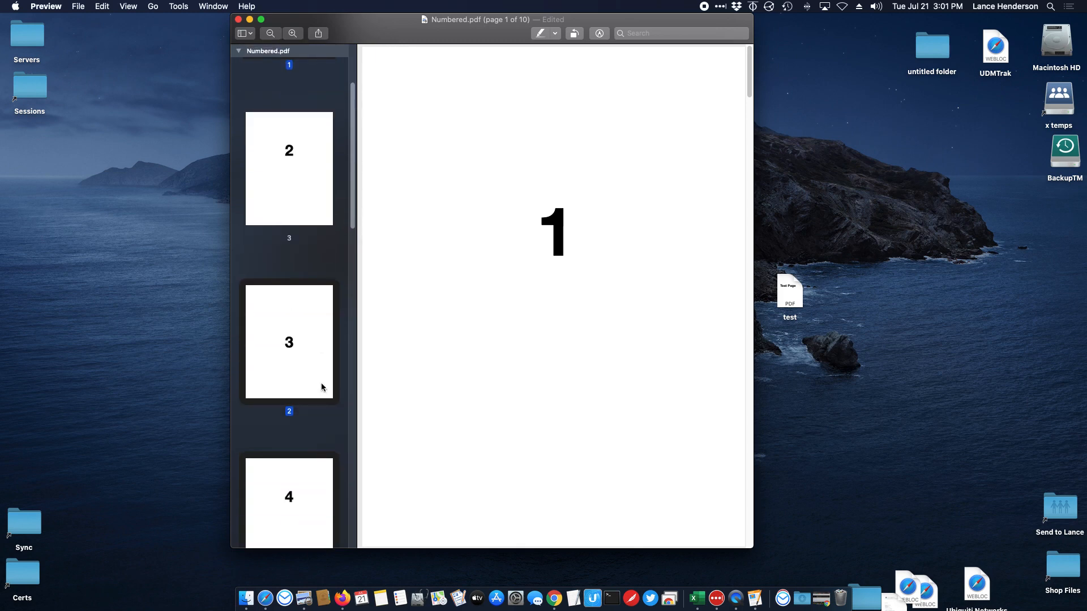
{"action": "scroll", "coordinate": [297, 170], "scroll_direction": "up", "scroll_amount": 3}
{"action": "scroll", "coordinate": [301, 209], "scroll_direction": "down", "scroll_amount": 4}
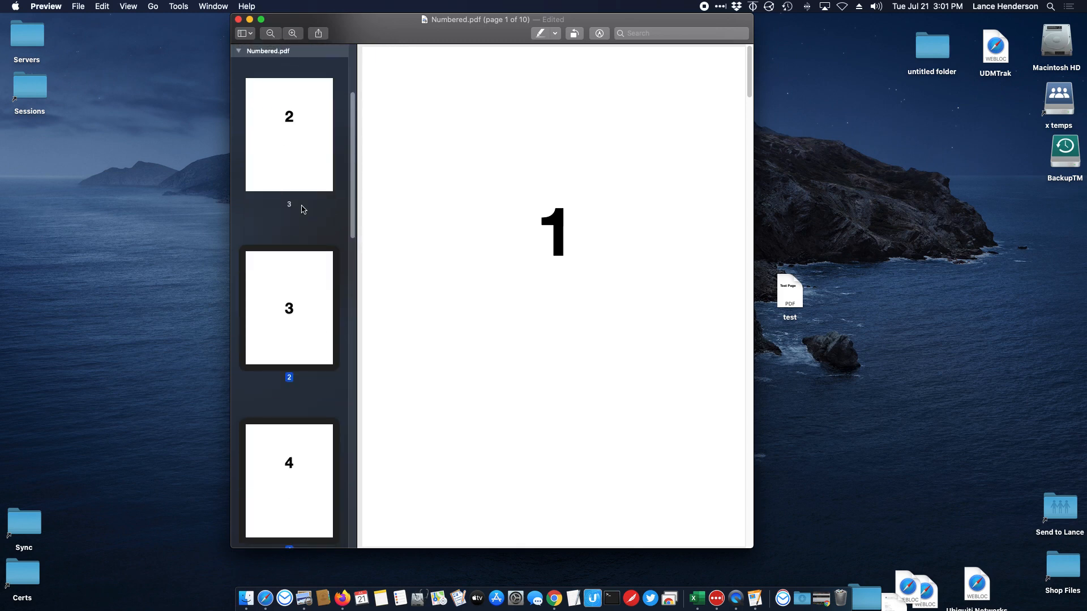
{"action": "scroll", "coordinate": [303, 209], "scroll_direction": "up", "scroll_amount": 3}
{"action": "left_click_drag", "start_coordinate": [306, 80], "coordinate": [899, 347]}
{"action": "double_click", "coordinate": [900, 342]}
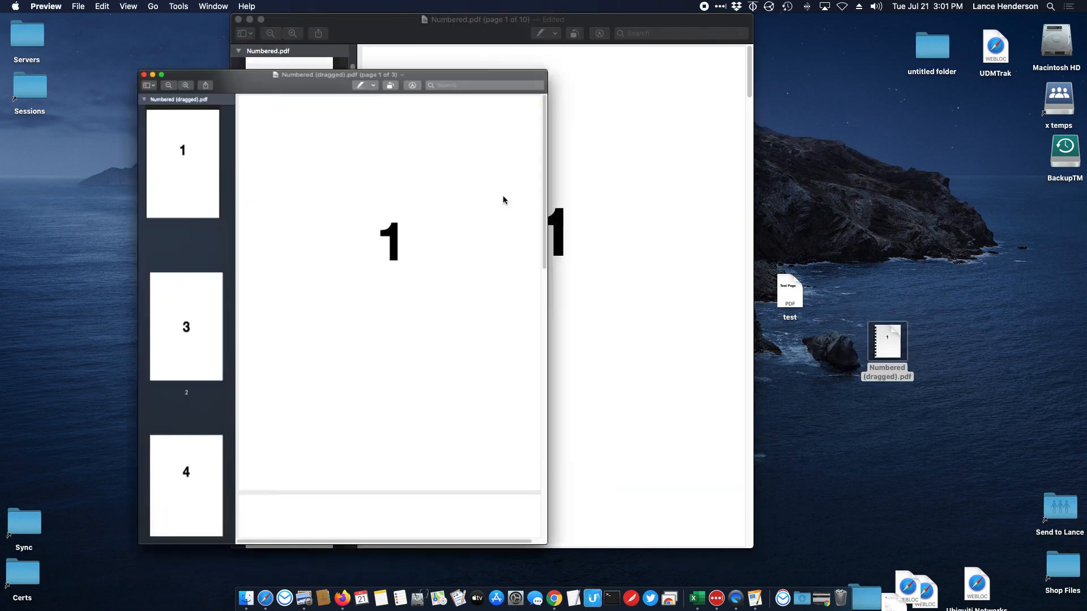
Step: Check the pages of the extracted PDF containing 1, 3 and 4, close it, and move that file to the Trash
{"action": "scroll", "coordinate": [321, 161], "scroll_direction": "down", "scroll_amount": 10}
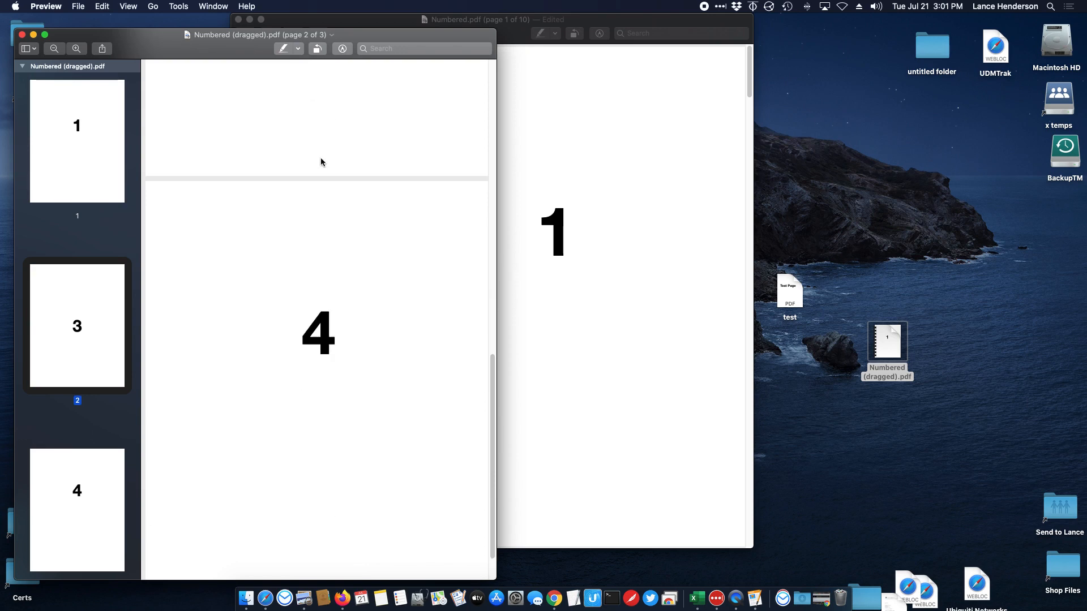
{"action": "scroll", "coordinate": [321, 163], "scroll_direction": "up", "scroll_amount": 10}
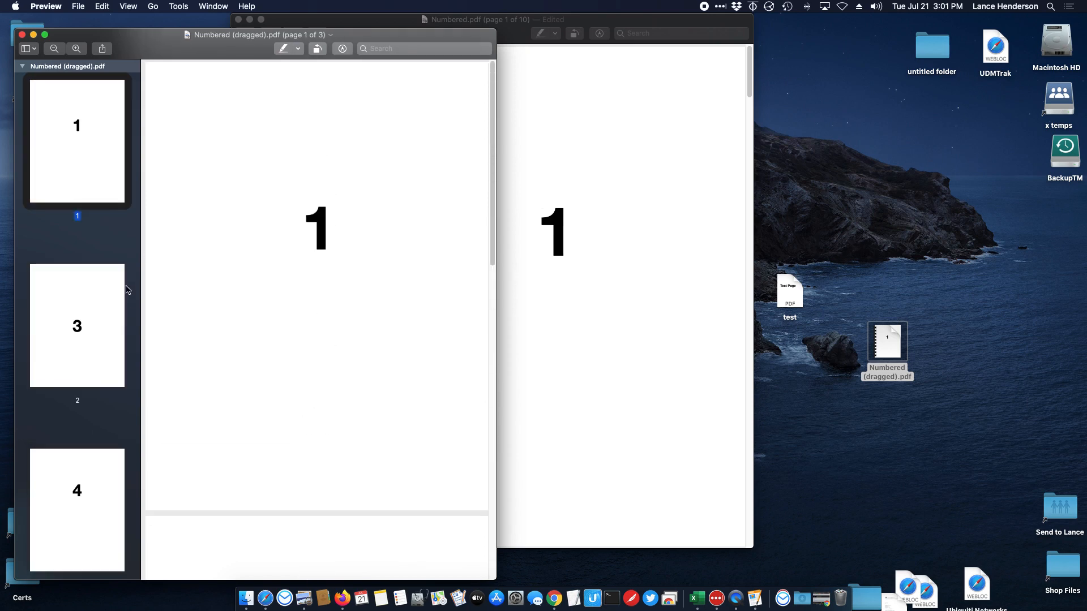
{"action": "left_click", "coordinate": [23, 34]}
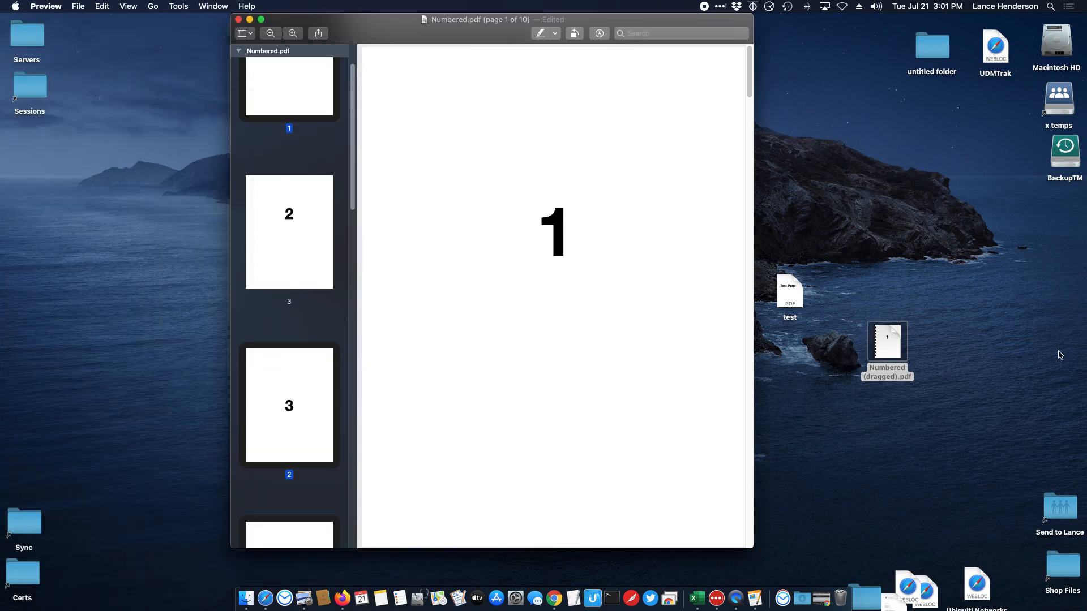
{"action": "right_click", "coordinate": [884, 343]}
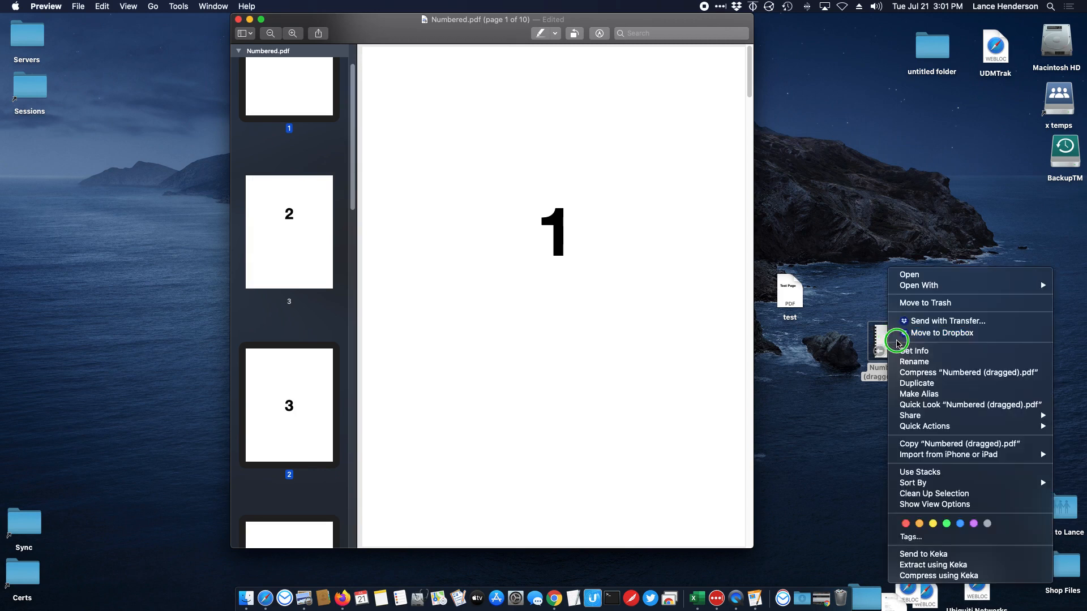
{"action": "left_click", "coordinate": [938, 310]}
Step: Move the test PDF further from the document window on the desktop, open it to check its content, and close it
{"action": "left_click", "coordinate": [270, 250]}
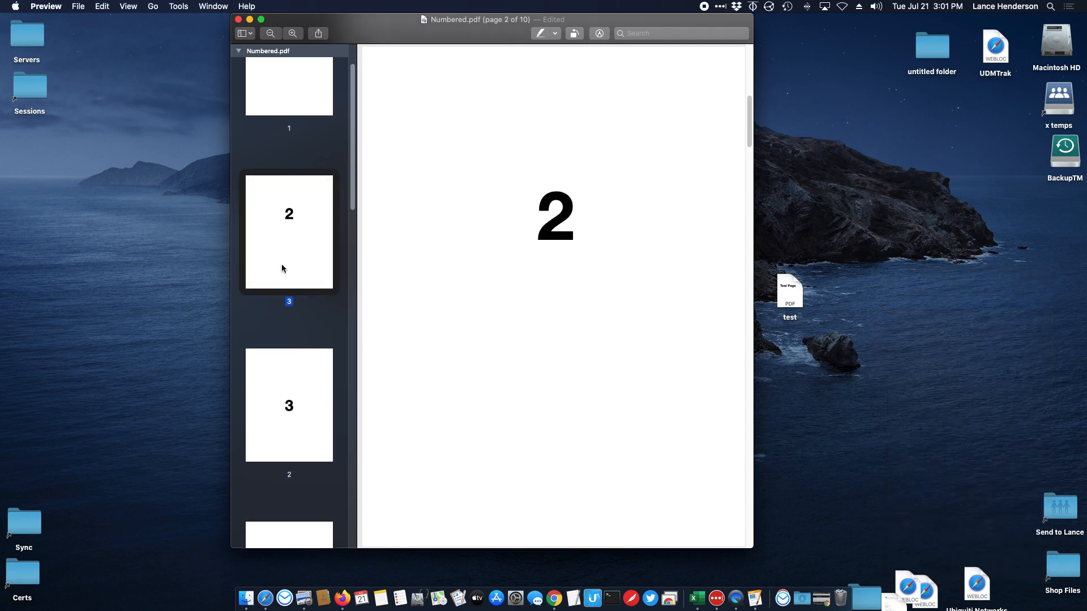
{"action": "scroll", "coordinate": [283, 268], "scroll_direction": "up", "scroll_amount": 2}
{"action": "left_click", "coordinate": [295, 157]}
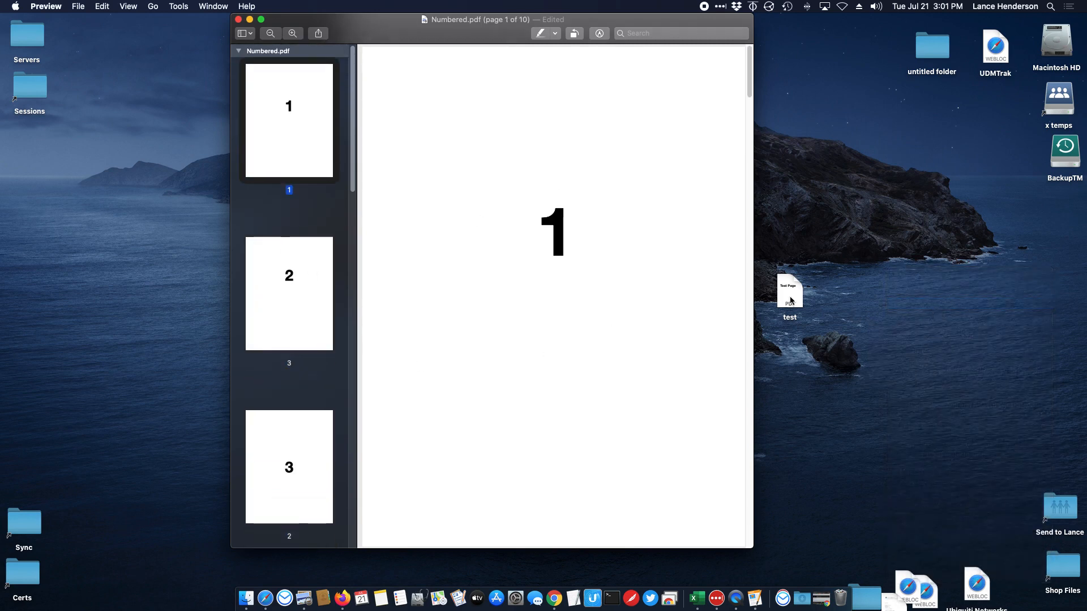
{"action": "left_click_drag", "start_coordinate": [791, 299], "coordinate": [850, 299]}
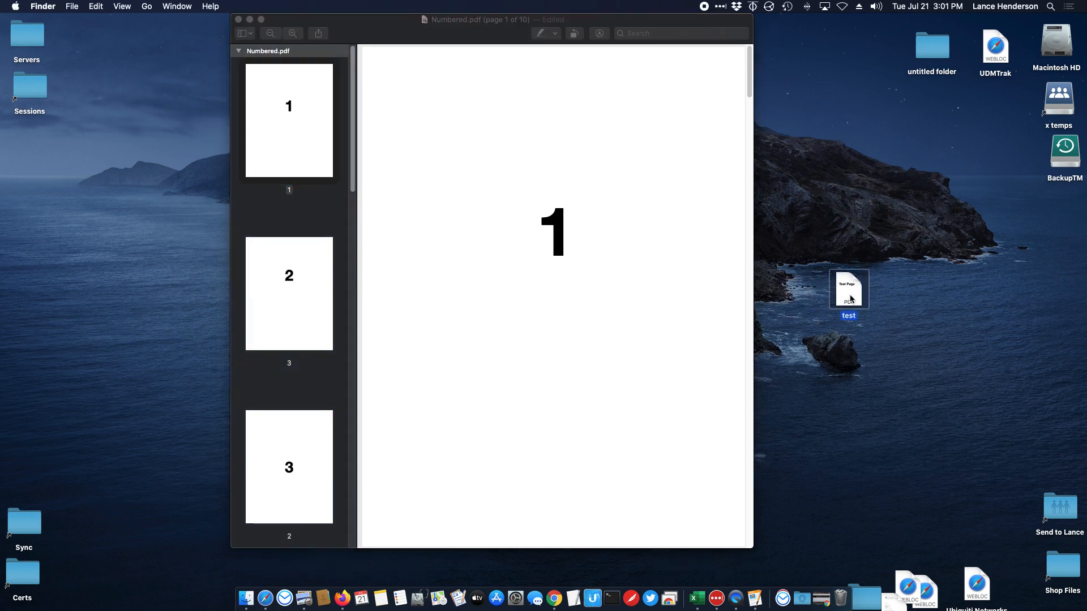
{"action": "double_click", "coordinate": [851, 299]}
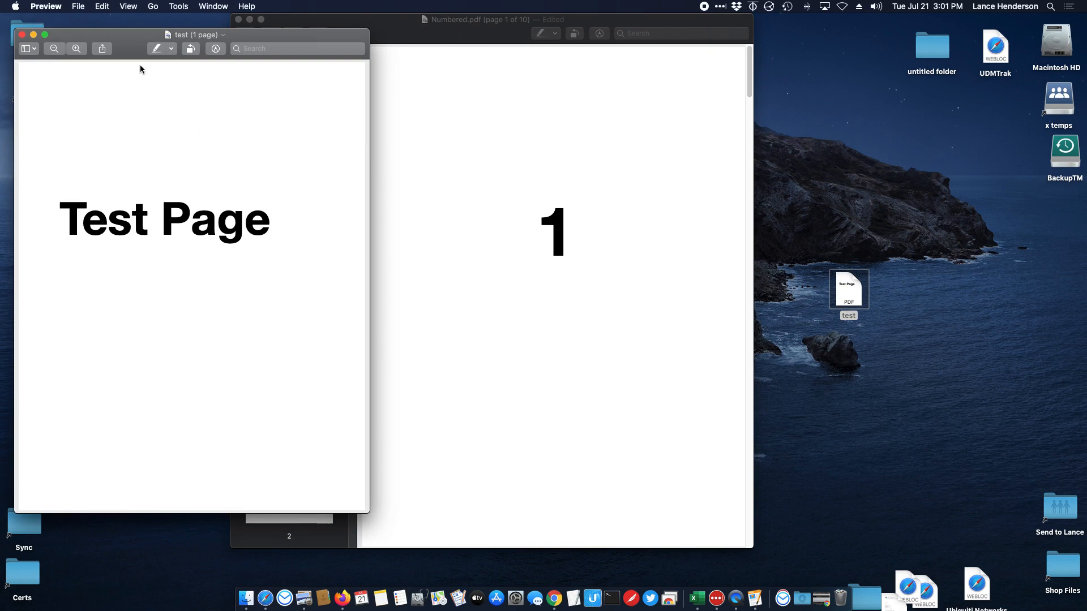
{"action": "left_click_drag", "start_coordinate": [344, 74], "coordinate": [397, 73]}
{"action": "left_click", "coordinate": [272, 59]}
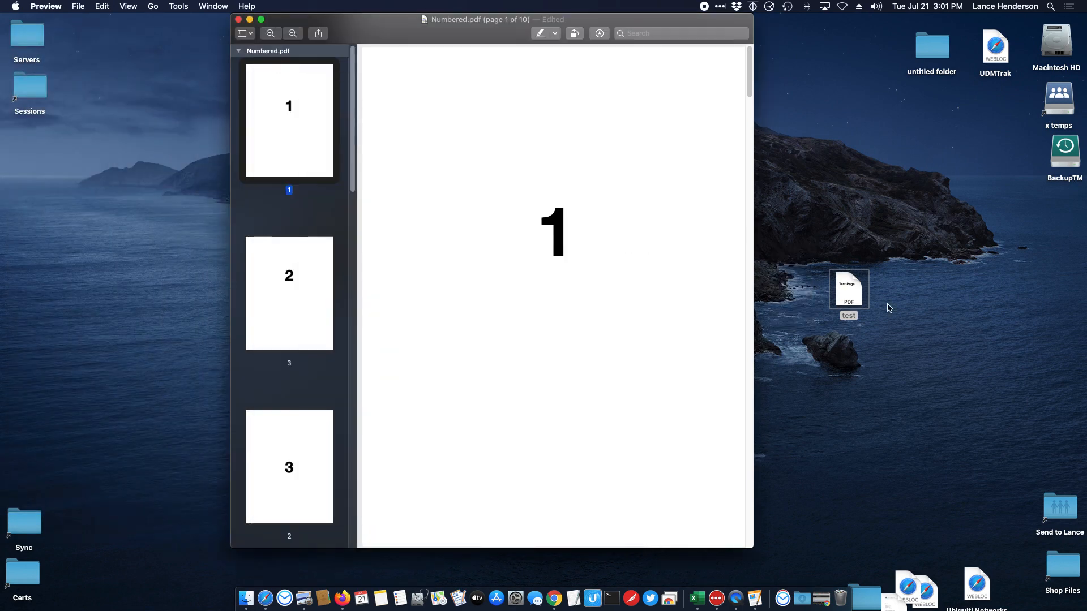
Step: Try to insert the test PDF from the desktop directly after the page showing 1 in Numbered.pdf
{"action": "left_click", "coordinate": [901, 303]}
{"action": "left_click", "coordinate": [305, 161]}
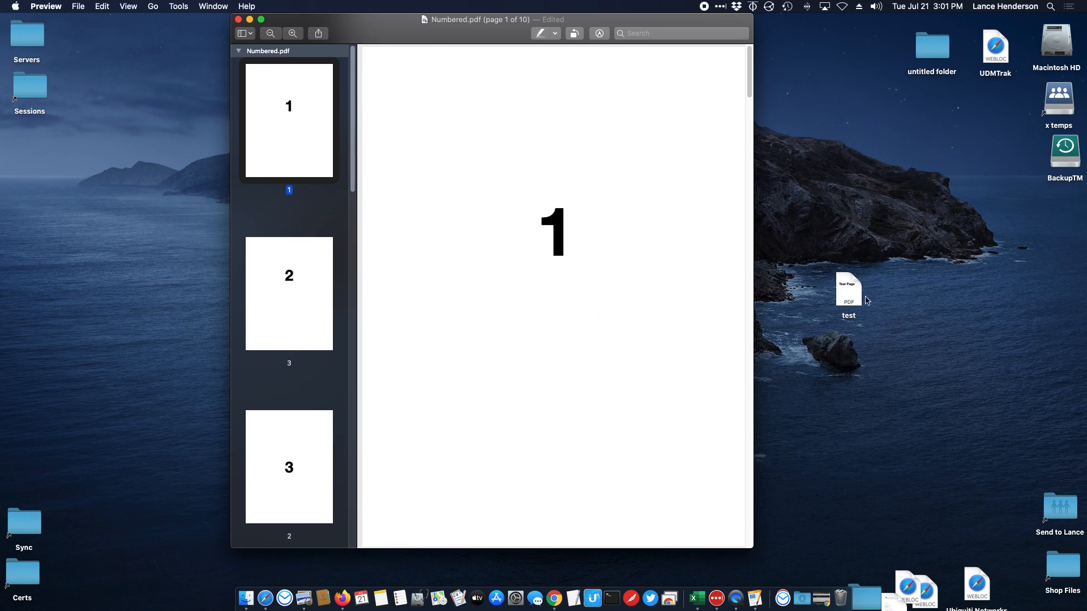
{"action": "left_click", "coordinate": [894, 305]}
{"action": "left_click_drag", "start_coordinate": [850, 290], "coordinate": [272, 224]}
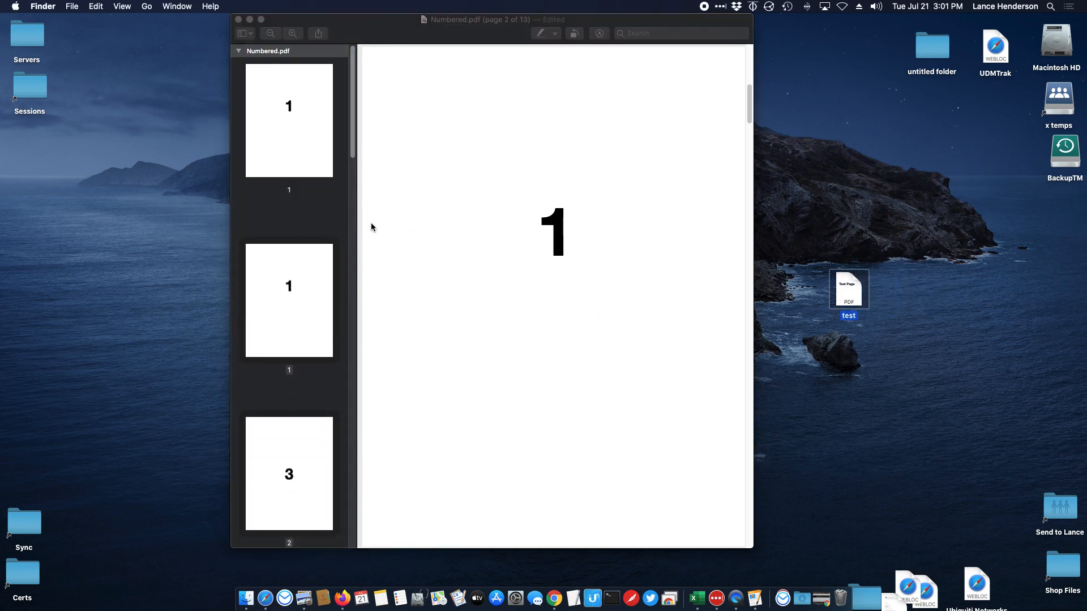
{"action": "left_click", "coordinate": [859, 347]}
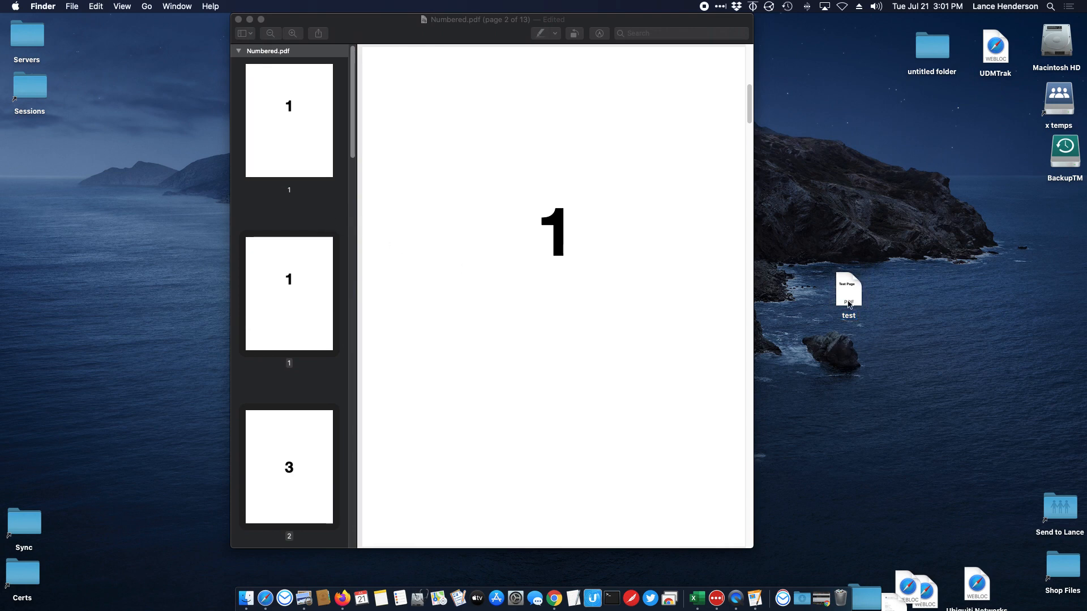
Step: Delete the wrongly inserted pages that are selected after the first page of Numbered.pdf
{"action": "left_click", "coordinate": [277, 336]}
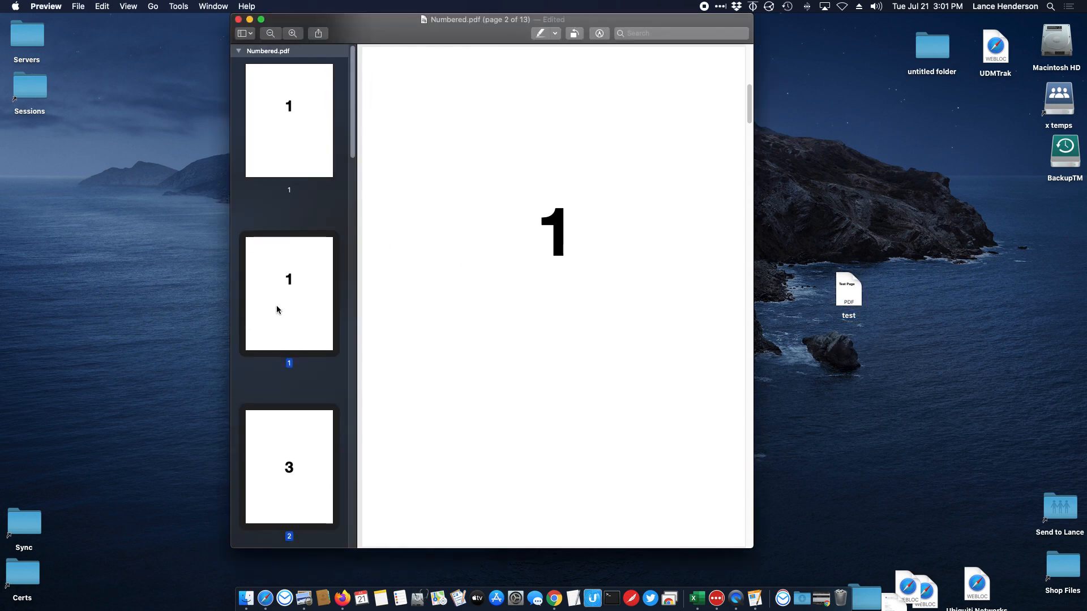
{"action": "left_click", "coordinate": [103, 6]}
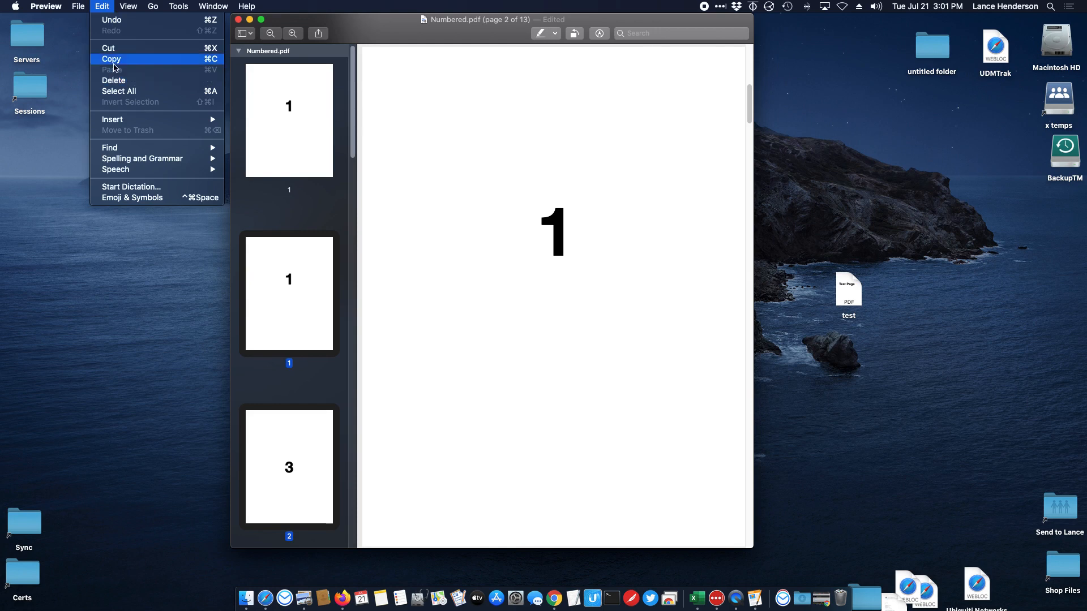
{"action": "left_click", "coordinate": [114, 82]}
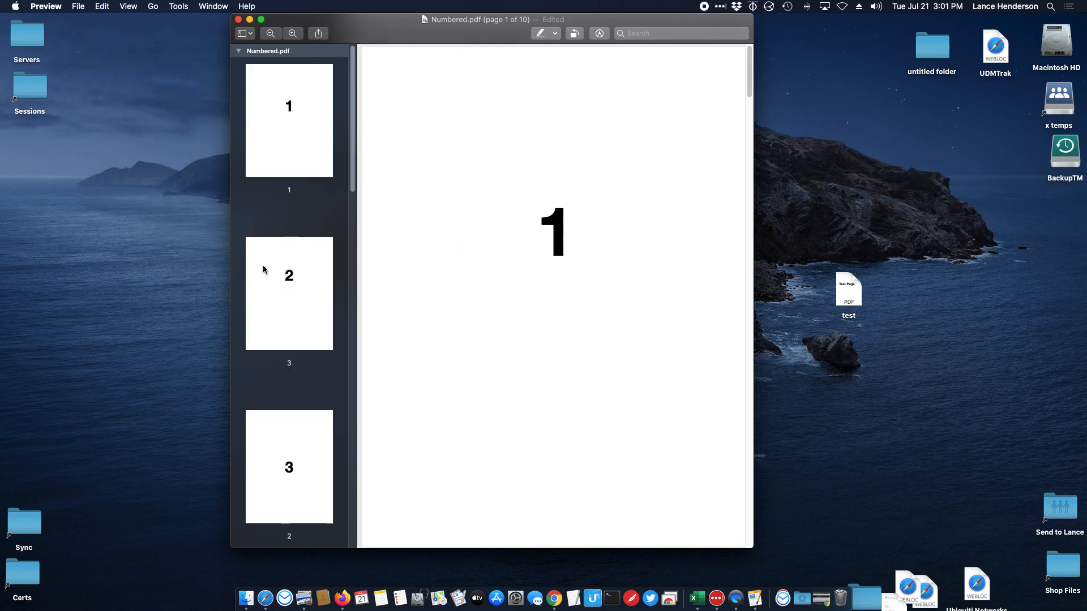
Step: Insert the test PDF from the desktop between the pages showing 1 and 2, and check the inserted page
{"action": "left_click", "coordinate": [945, 349]}
{"action": "left_click", "coordinate": [845, 283]}
{"action": "left_click_drag", "start_coordinate": [845, 283], "coordinate": [291, 215]}
{"action": "left_click", "coordinate": [308, 179]}
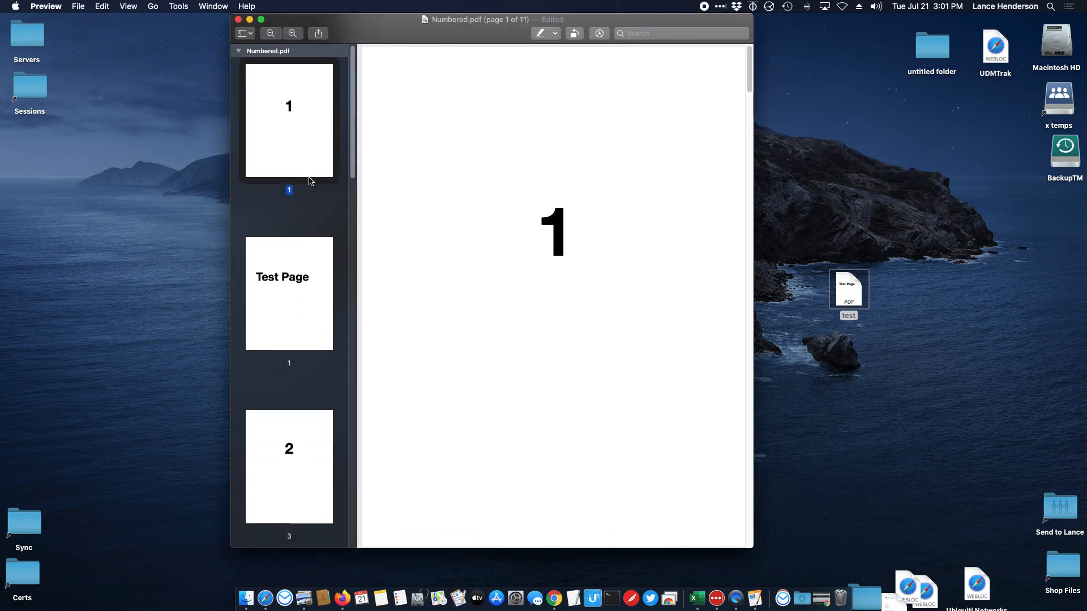
{"action": "left_click", "coordinate": [292, 255]}
{"action": "left_click", "coordinate": [302, 310]}
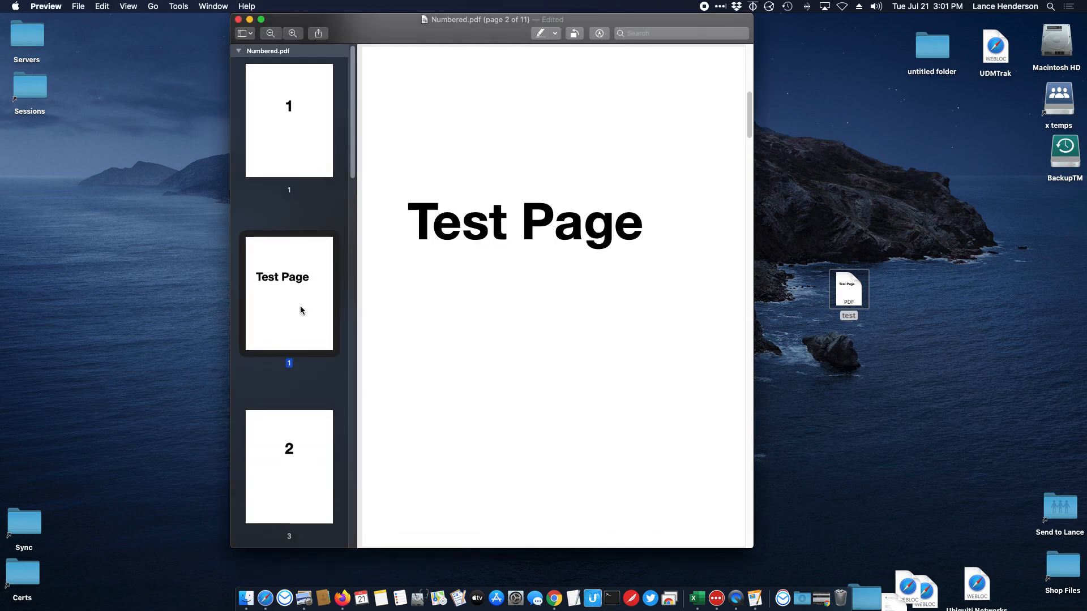
Step: Move the Test Page ahead of the page showing 1 so it is the document's first page
{"action": "left_click", "coordinate": [288, 436]}
{"action": "left_click", "coordinate": [313, 312]}
{"action": "left_click", "coordinate": [315, 166]}
{"action": "left_click_drag", "start_coordinate": [312, 267], "coordinate": [300, 109]}
{"action": "left_click", "coordinate": [306, 138]}
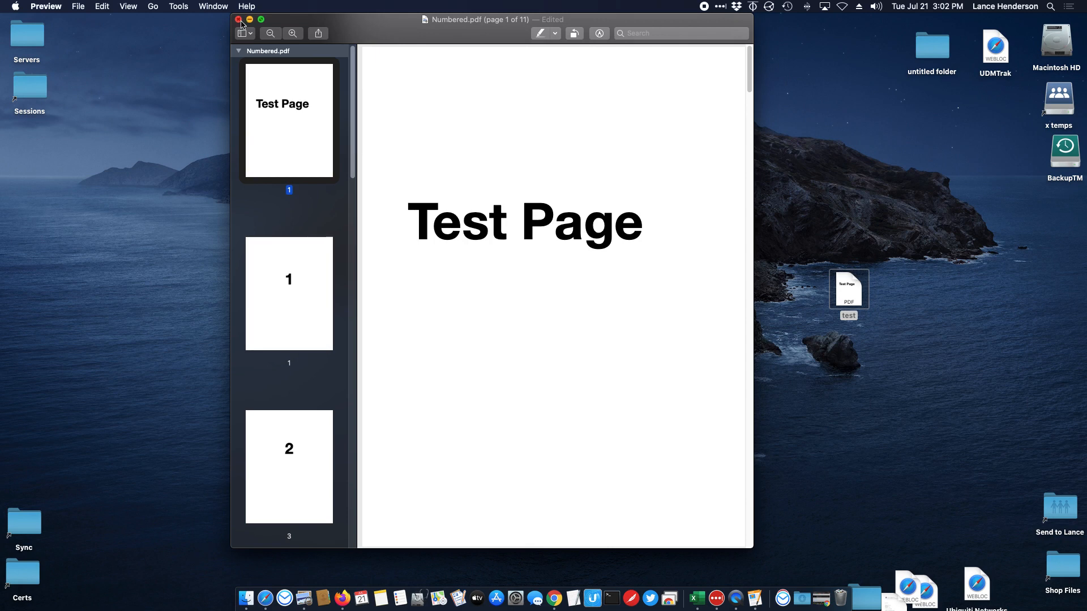
Step: Save Numbered.pdf with the added page and look through its first pages
{"action": "left_click", "coordinate": [80, 7]}
{"action": "left_click", "coordinate": [95, 81]}
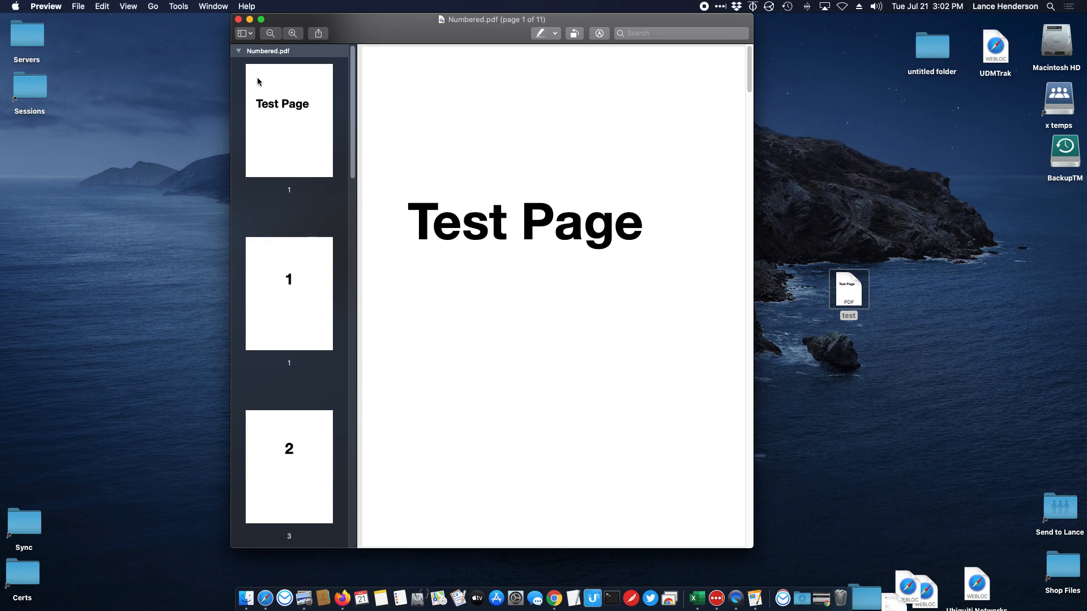
{"action": "scroll", "coordinate": [409, 254], "scroll_direction": "down", "scroll_amount": 5}
{"action": "scroll", "coordinate": [409, 256], "scroll_direction": "down", "scroll_amount": 8}
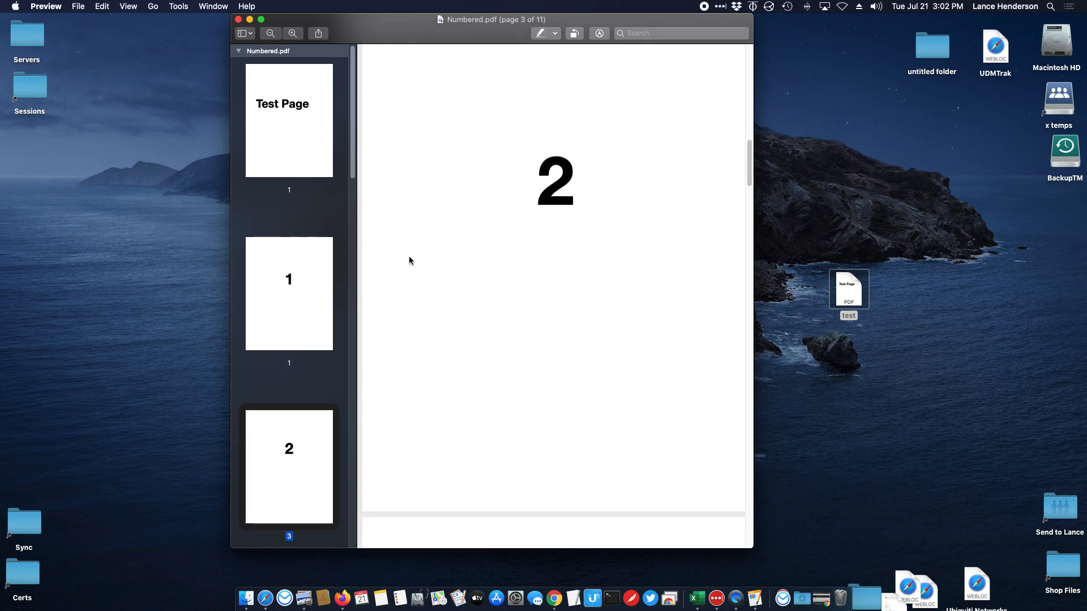
{"action": "scroll", "coordinate": [409, 256], "scroll_direction": "up", "scroll_amount": 8}
{"action": "scroll", "coordinate": [412, 258], "scroll_direction": "up", "scroll_amount": 10}
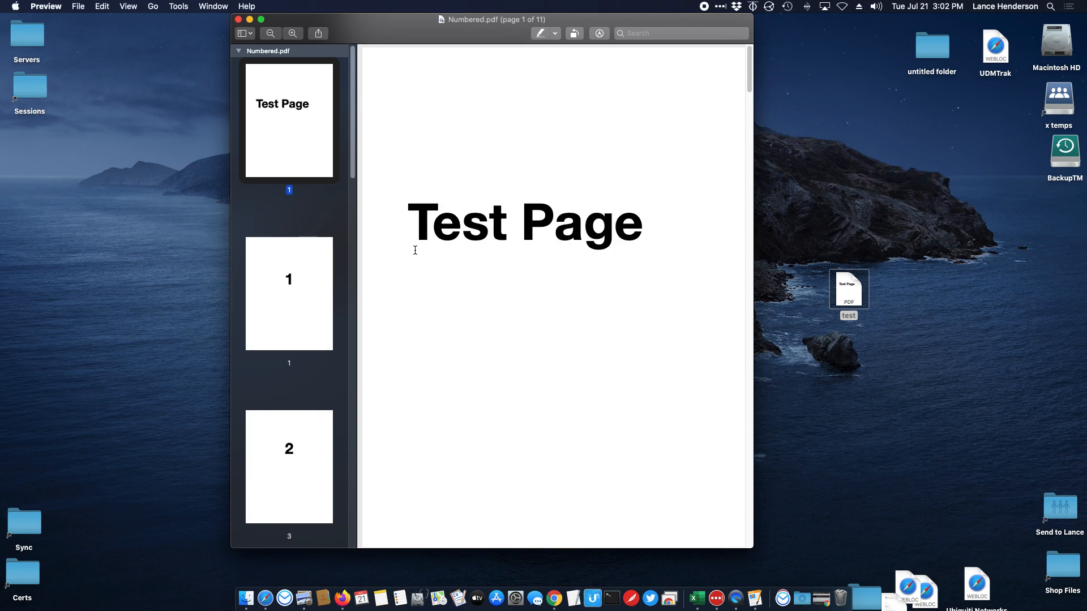
Step: Move the Test Page back between the pages showing 1 and 2
{"action": "left_click", "coordinate": [314, 276]}
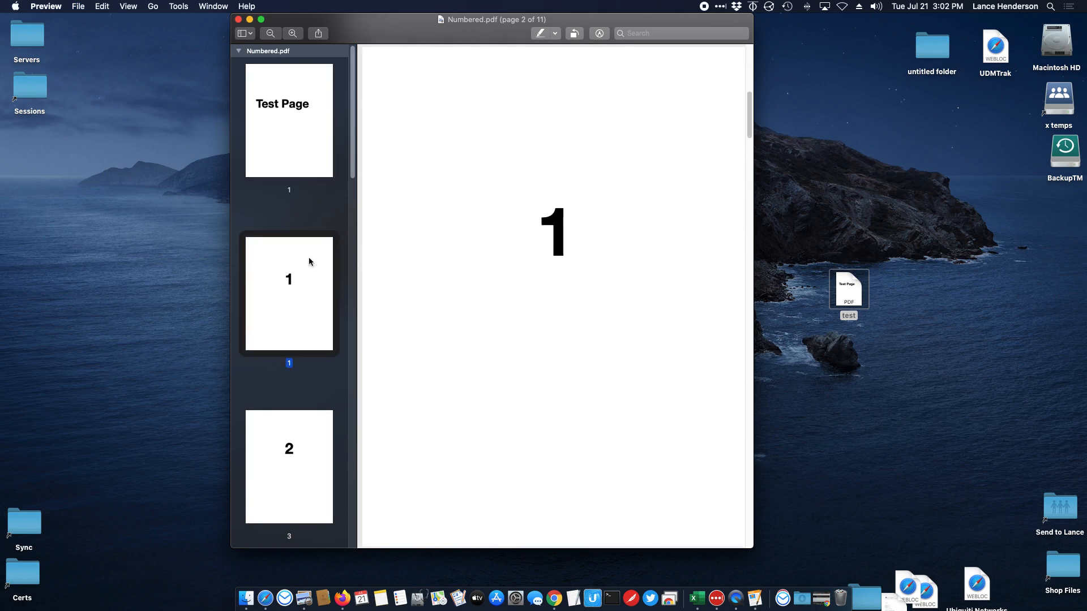
{"action": "left_click", "coordinate": [307, 150]}
{"action": "left_click_drag", "start_coordinate": [311, 157], "coordinate": [292, 318]}
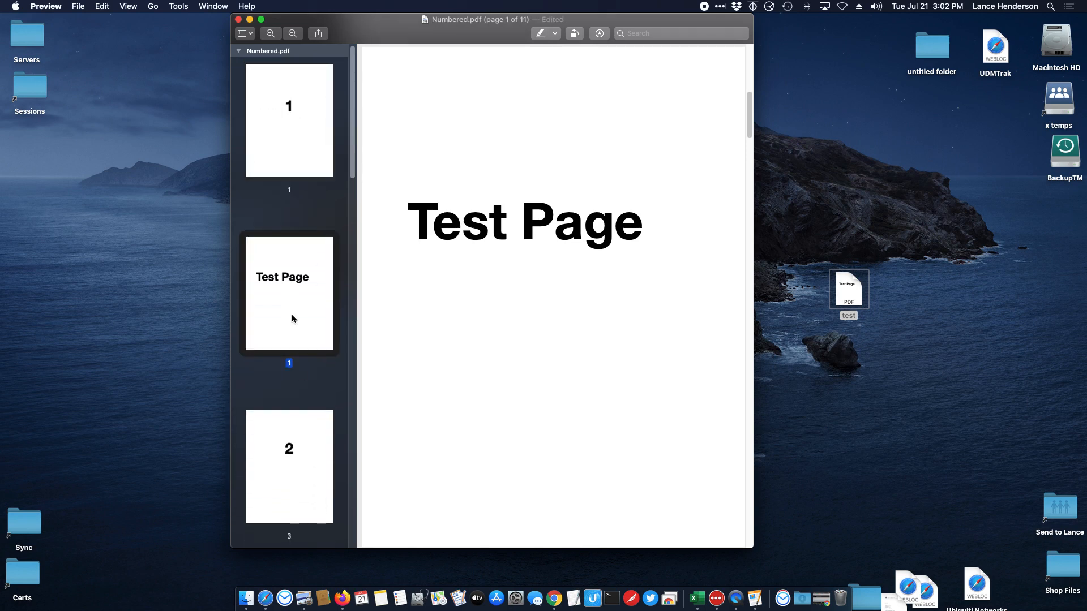
{"action": "left_click", "coordinate": [298, 158]}
Step: Delete the Test Page from Numbered.pdf
{"action": "left_click", "coordinate": [294, 339]}
{"action": "left_click", "coordinate": [290, 411]}
{"action": "left_click", "coordinate": [280, 289]}
{"action": "left_click", "coordinate": [101, 7]}
{"action": "left_click", "coordinate": [116, 82]}
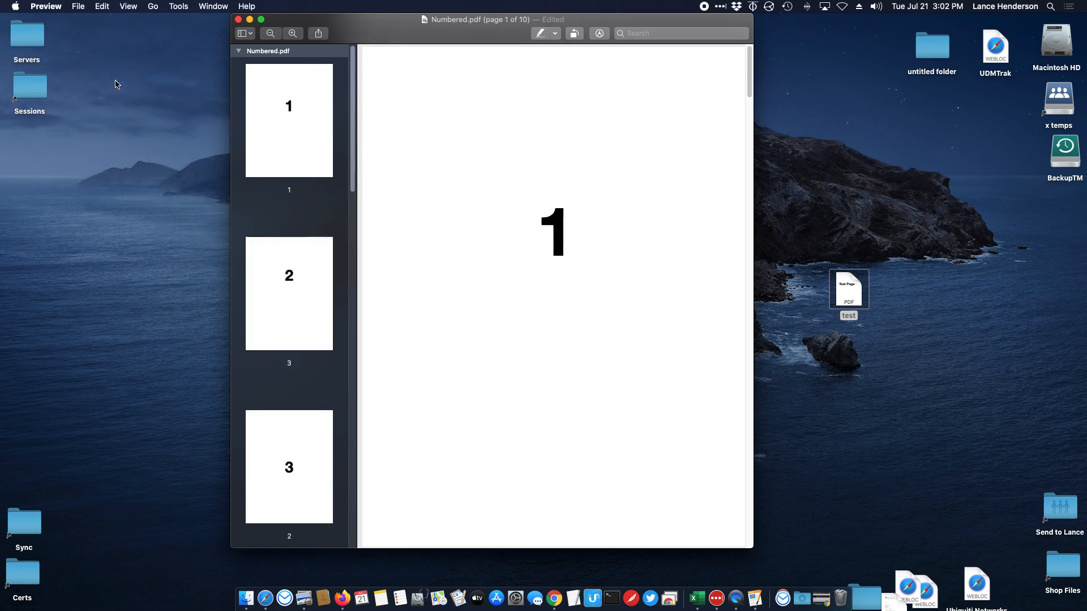
Step: Save Numbered.pdf without the Test Page and look through the remaining pages
{"action": "left_click", "coordinate": [264, 131]}
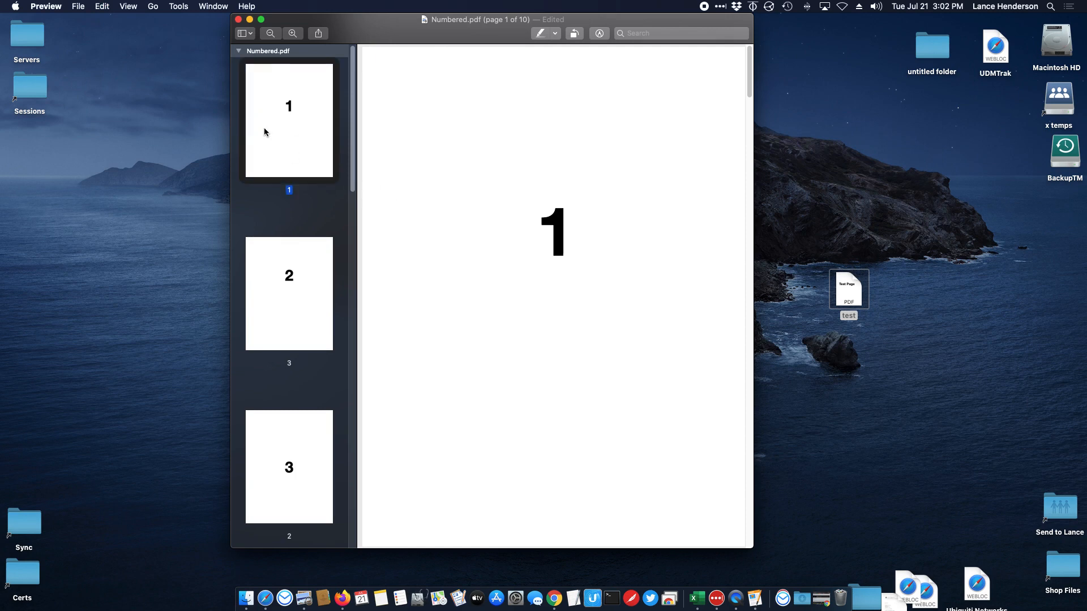
{"action": "left_click", "coordinate": [84, 7]}
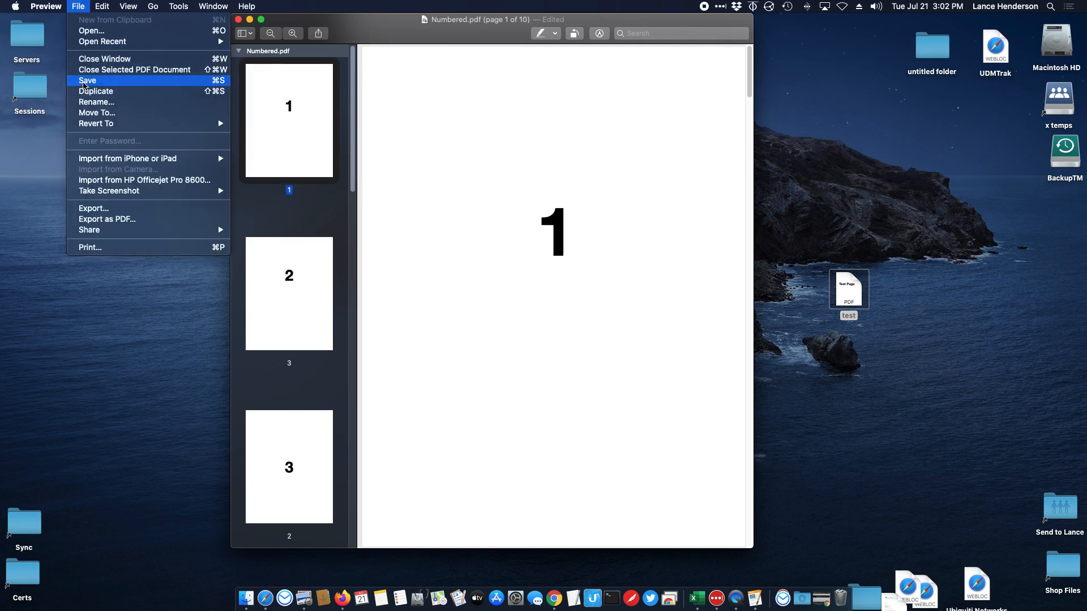
{"action": "left_click", "coordinate": [86, 80]}
{"action": "scroll", "coordinate": [484, 233], "scroll_direction": "down", "scroll_amount": 10}
{"action": "scroll", "coordinate": [483, 237], "scroll_direction": "down", "scroll_amount": 5}
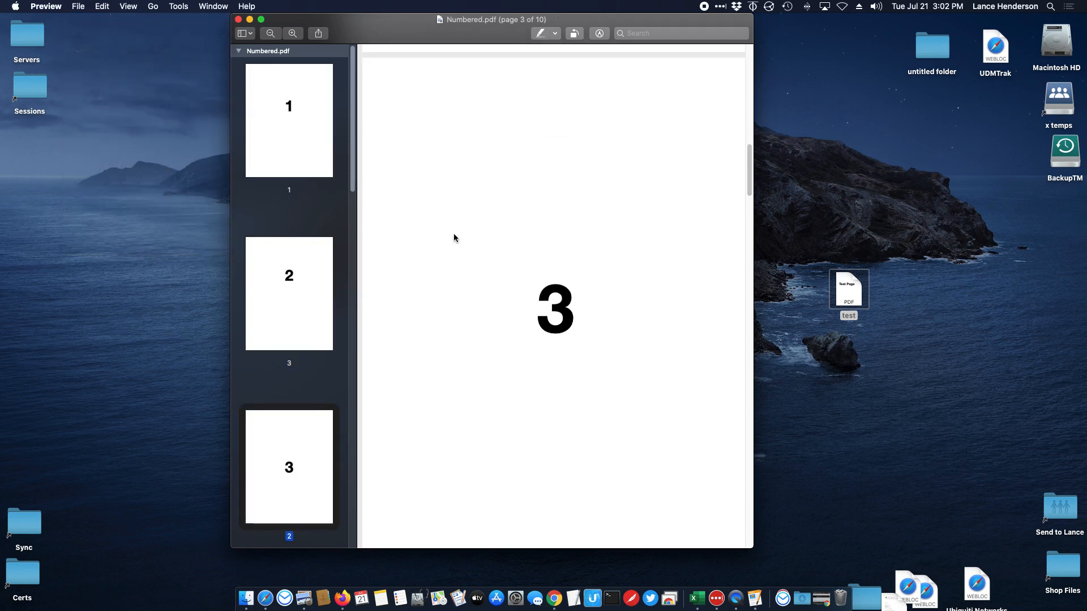
{"action": "scroll", "coordinate": [245, 322], "scroll_direction": "down", "scroll_amount": 10}
Step: Extract the page range showing 6 through 10 to the desktop as one PDF
{"action": "left_click", "coordinate": [287, 245]}
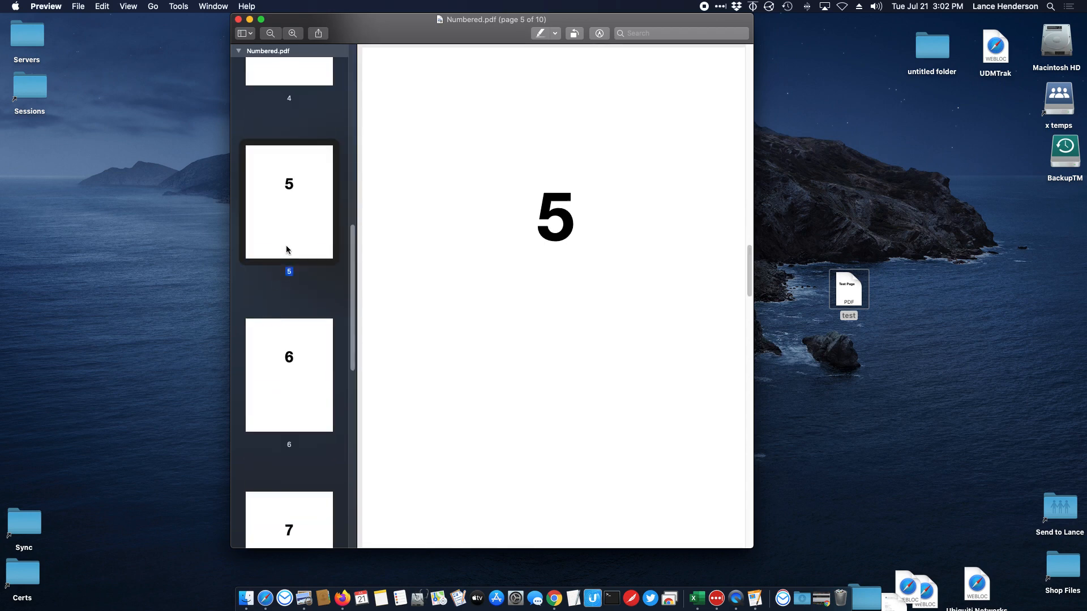
{"action": "scroll", "coordinate": [291, 279], "scroll_direction": "down", "scroll_amount": 10}
{"action": "scroll", "coordinate": [290, 278], "scroll_direction": "up", "scroll_amount": 3}
{"action": "scroll", "coordinate": [292, 260], "scroll_direction": "up", "scroll_amount": 3}
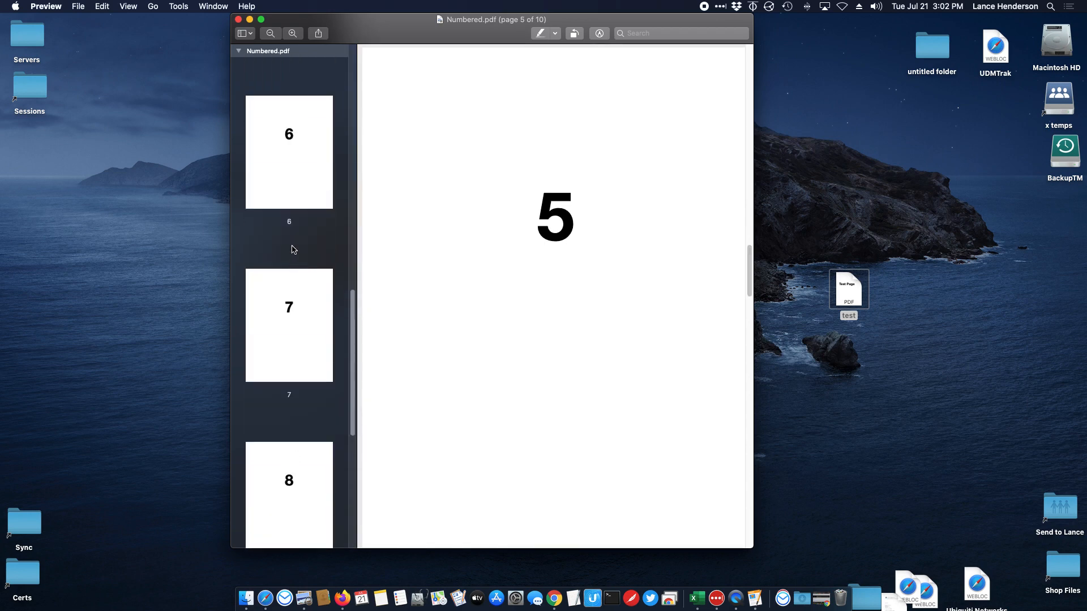
{"action": "left_click", "coordinate": [294, 170]}
{"action": "scroll", "coordinate": [299, 334], "scroll_direction": "down", "scroll_amount": 5}
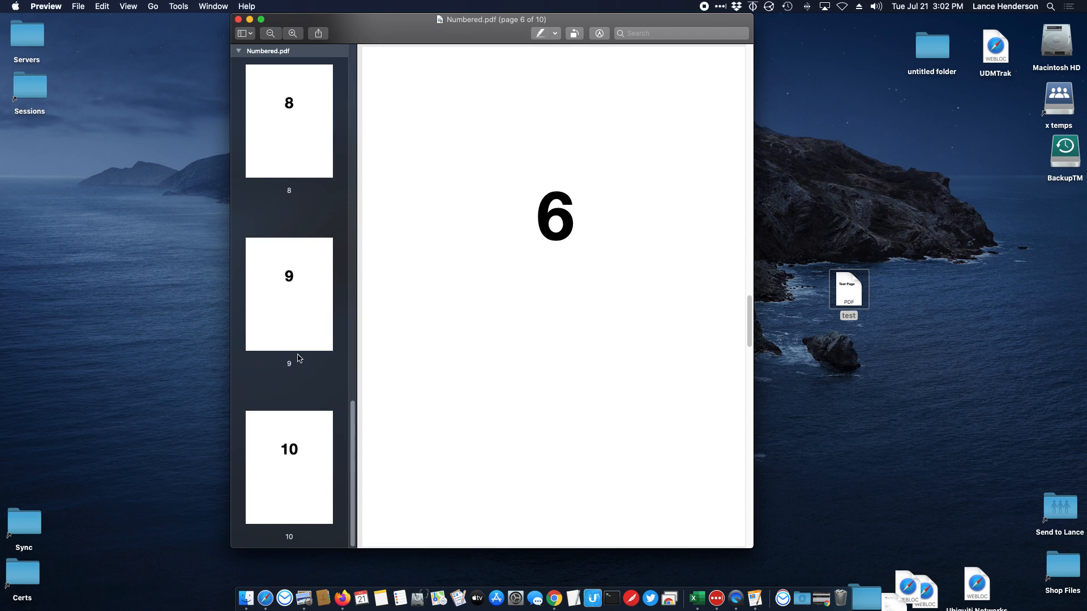
{"action": "left_click", "coordinate": [289, 444], "text": "shift"}
{"action": "scroll", "coordinate": [299, 261], "scroll_direction": "up", "scroll_amount": 3}
{"action": "scroll", "coordinate": [300, 254], "scroll_direction": "up", "scroll_amount": 4}
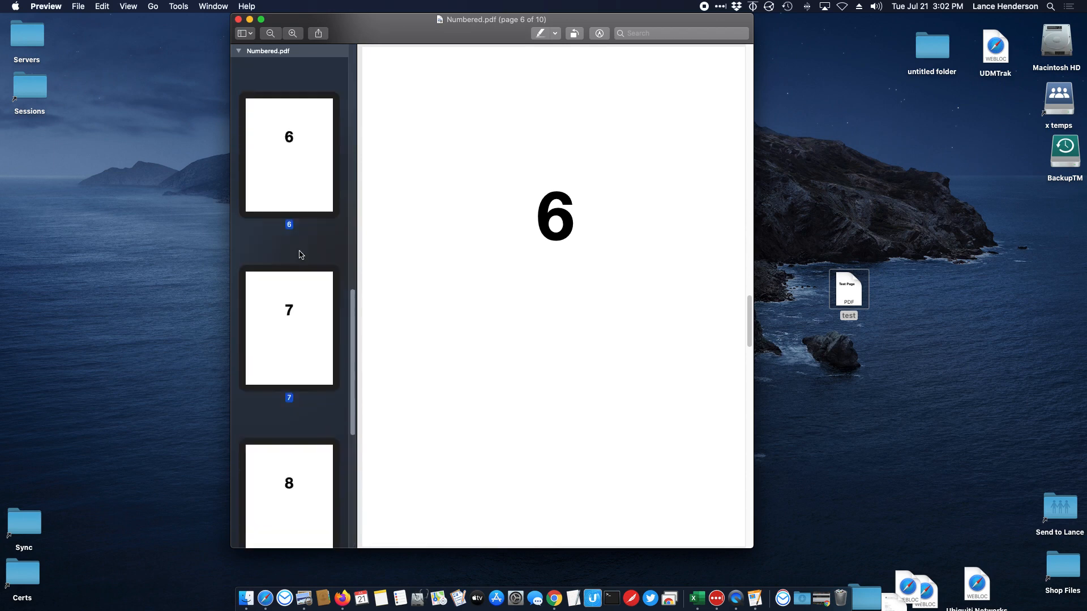
{"action": "left_click_drag", "start_coordinate": [298, 224], "coordinate": [967, 424]}
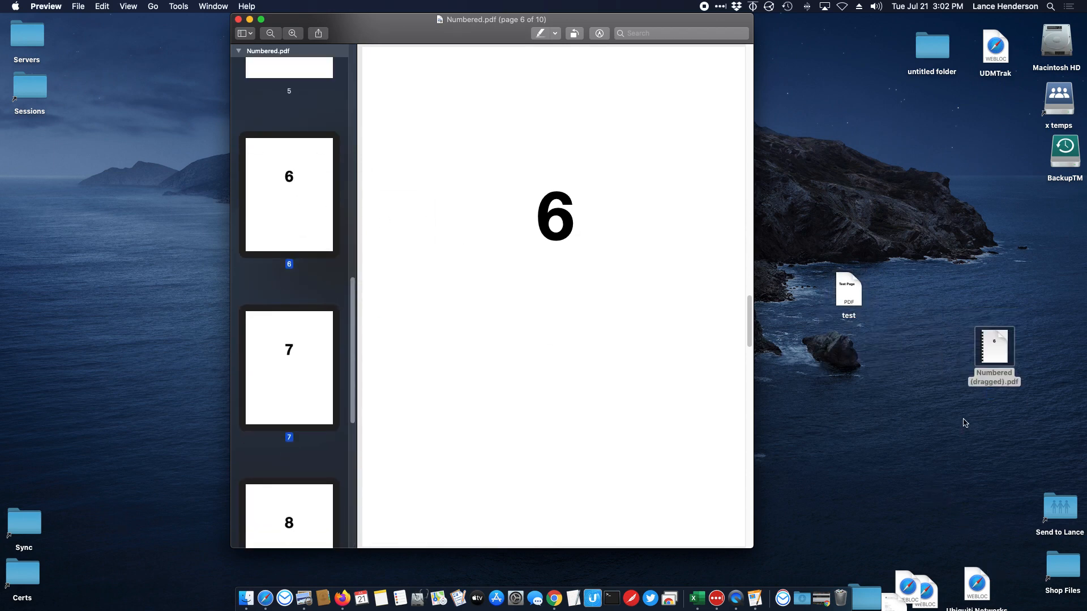
Step: Open the extracted PDF of pages 6 through 10 to check its pages, close it, and review the selected source pages
{"action": "double_click", "coordinate": [997, 342]}
{"action": "scroll", "coordinate": [187, 221], "scroll_direction": "down", "scroll_amount": 5}
{"action": "scroll", "coordinate": [187, 224], "scroll_direction": "down", "scroll_amount": 10}
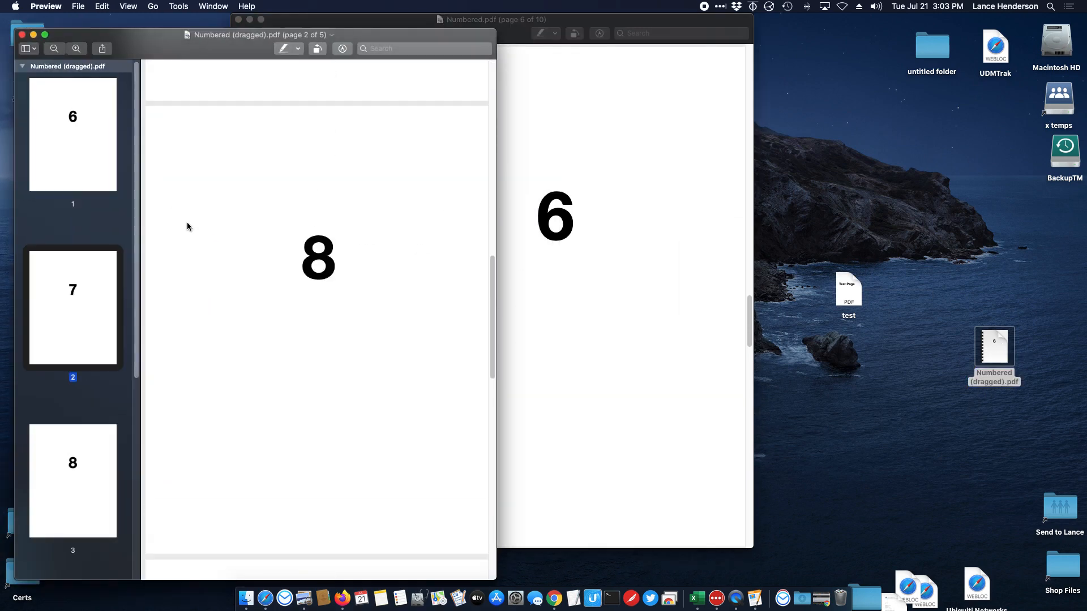
{"action": "left_click", "coordinate": [21, 35]}
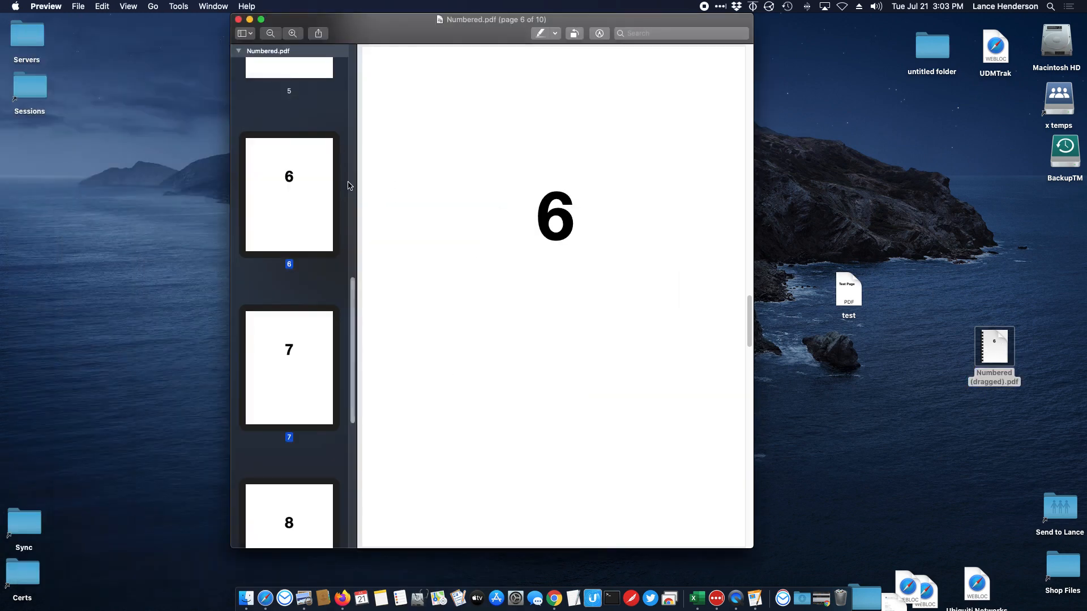
{"action": "scroll", "coordinate": [326, 274], "scroll_direction": "down", "scroll_amount": 5}
{"action": "scroll", "coordinate": [326, 275], "scroll_direction": "down", "scroll_amount": 3}
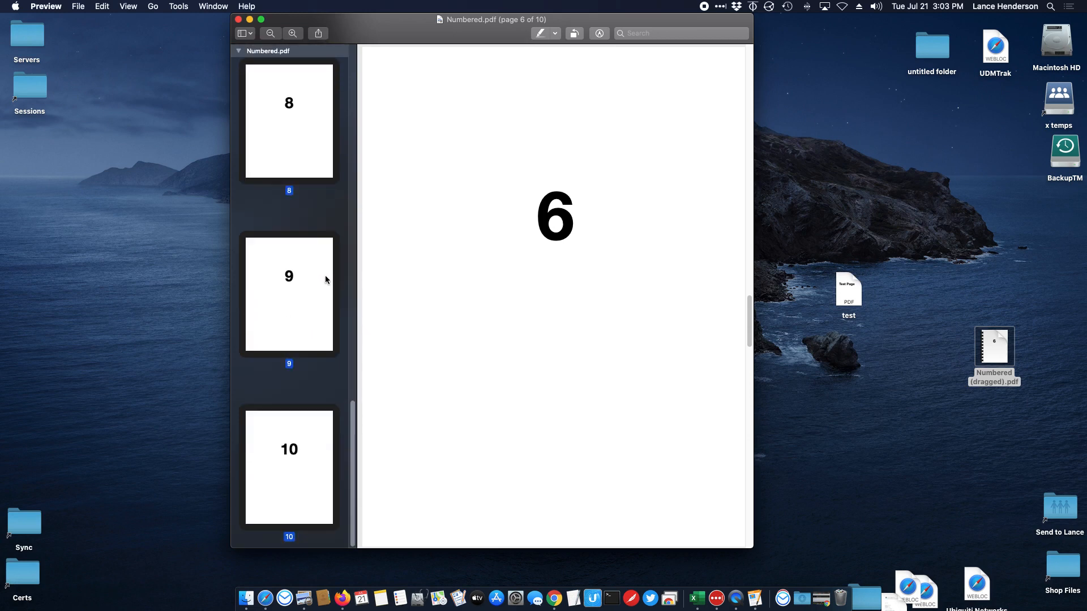
Step: Delete the selected pages 6 through 10 from Numbered.pdf and save the shortened file
{"action": "left_click", "coordinate": [106, 6]}
{"action": "left_click", "coordinate": [123, 83]}
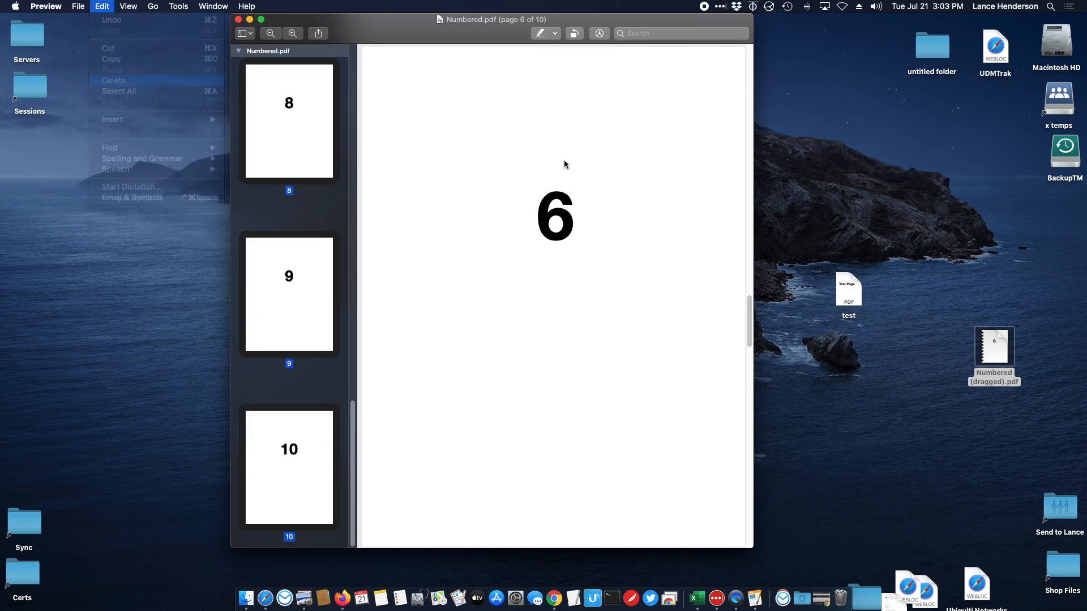
{"action": "scroll", "coordinate": [277, 258], "scroll_direction": "up", "scroll_amount": 6}
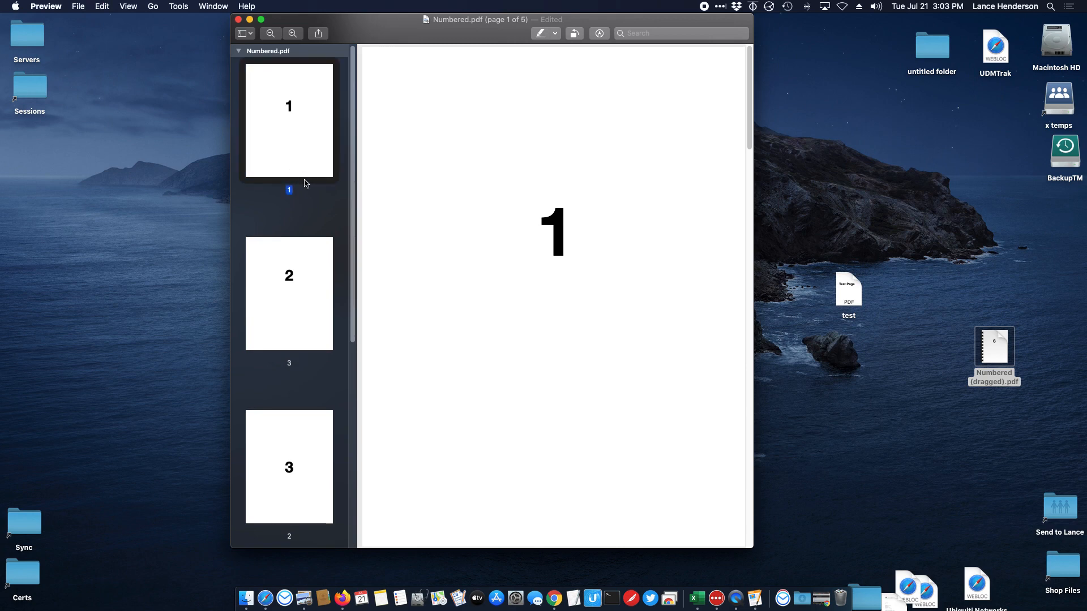
{"action": "left_click", "coordinate": [315, 331]}
{"action": "scroll", "coordinate": [317, 389], "scroll_direction": "down", "scroll_amount": 5}
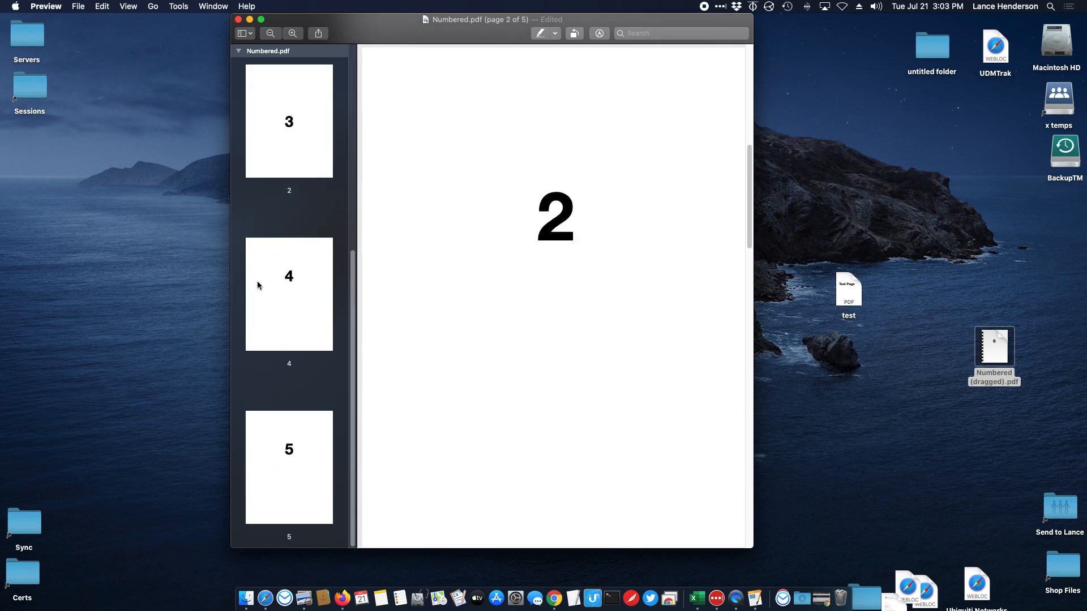
{"action": "left_click", "coordinate": [102, 6]}
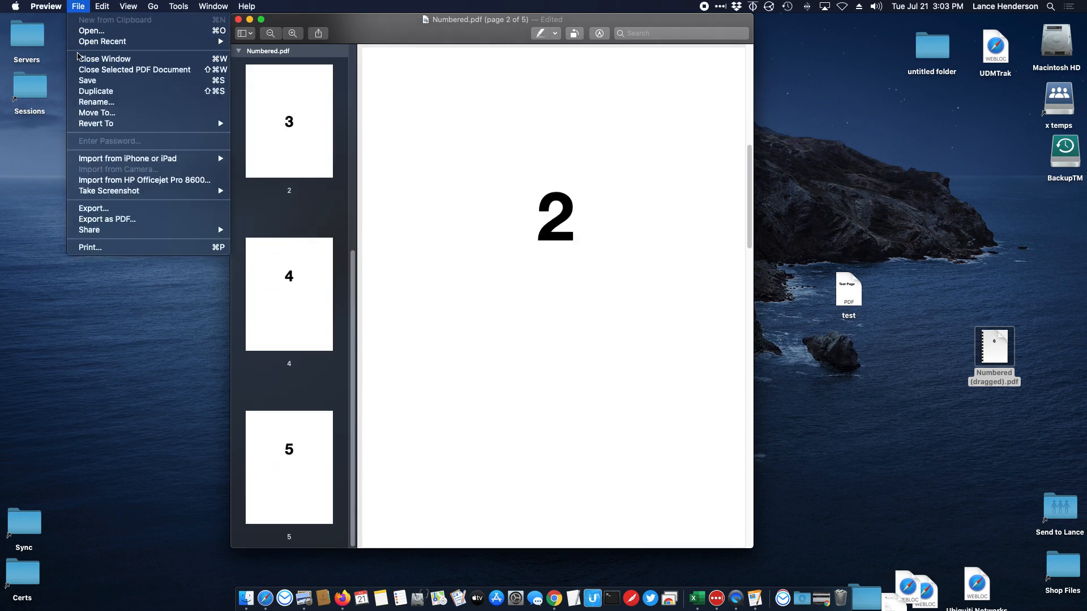
{"action": "left_click", "coordinate": [95, 80]}
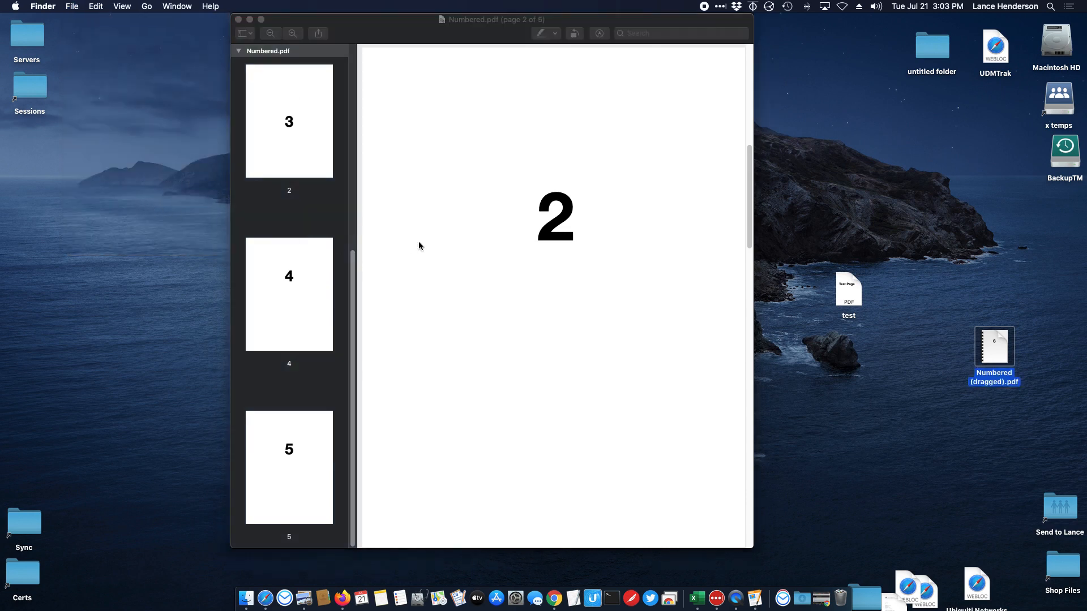
Step: Insert all pages of Numbered (dragged).pdf from the desktop after page 5 of Numbered.pdf
{"action": "left_click", "coordinate": [935, 291]}
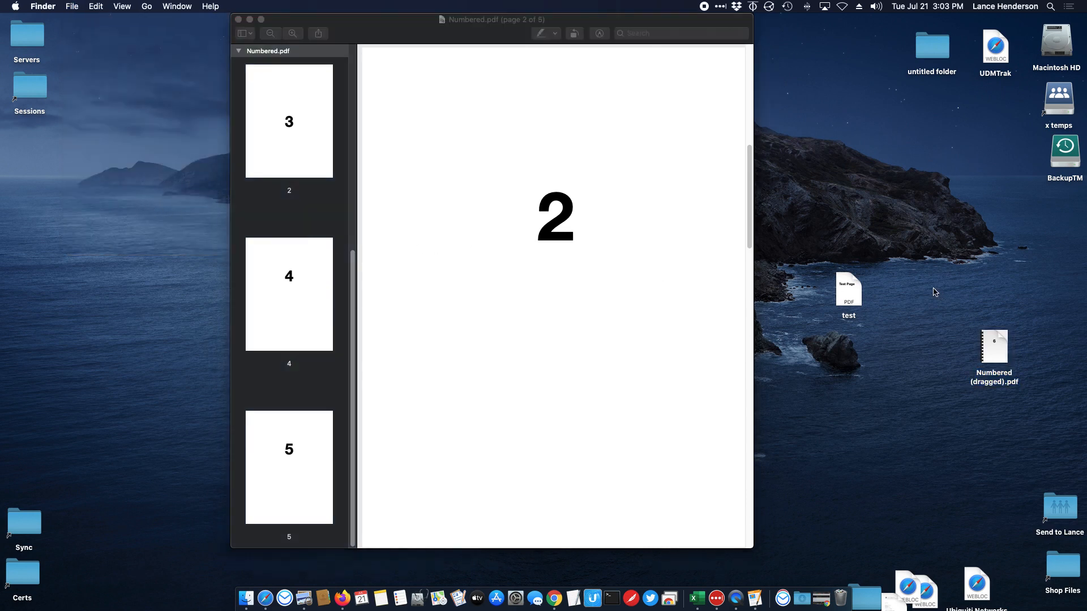
{"action": "left_click", "coordinate": [990, 342]}
{"action": "left_click_drag", "start_coordinate": [990, 343], "coordinate": [299, 508]}
{"action": "scroll", "coordinate": [299, 508], "scroll_direction": "down", "scroll_amount": 15}
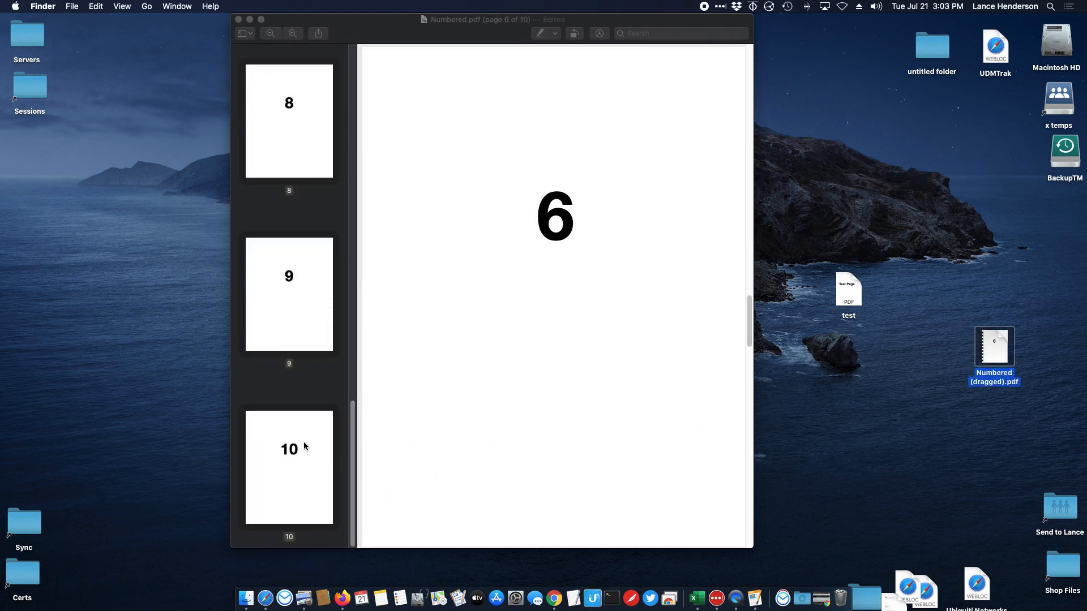
{"action": "scroll", "coordinate": [306, 439], "scroll_direction": "up", "scroll_amount": 20}
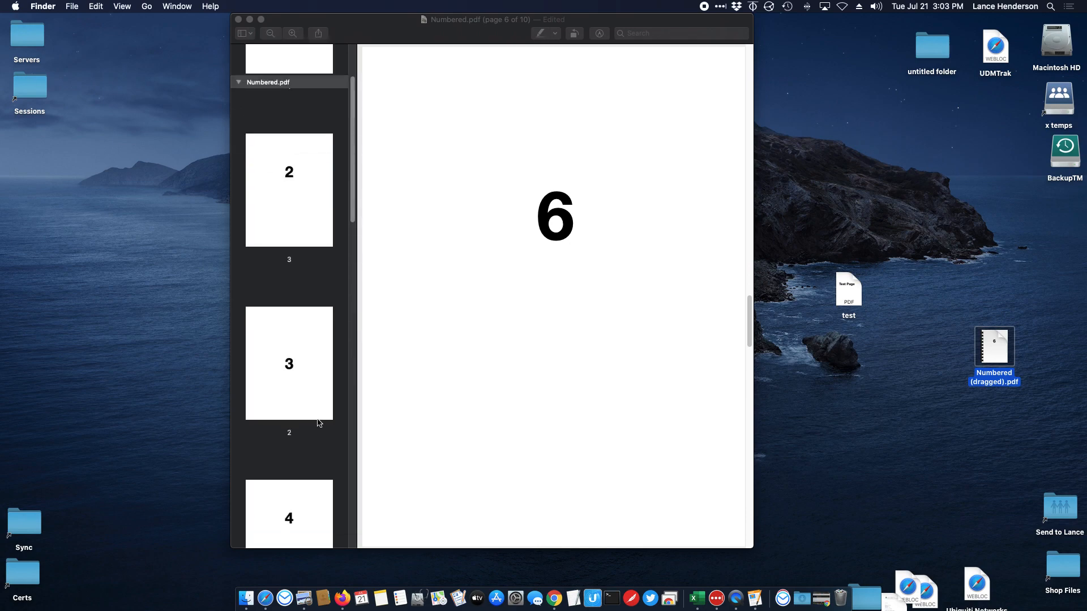
Step: Save Numbered.pdf with the reinserted pages and look back through it to page 1
{"action": "left_click", "coordinate": [78, 6]}
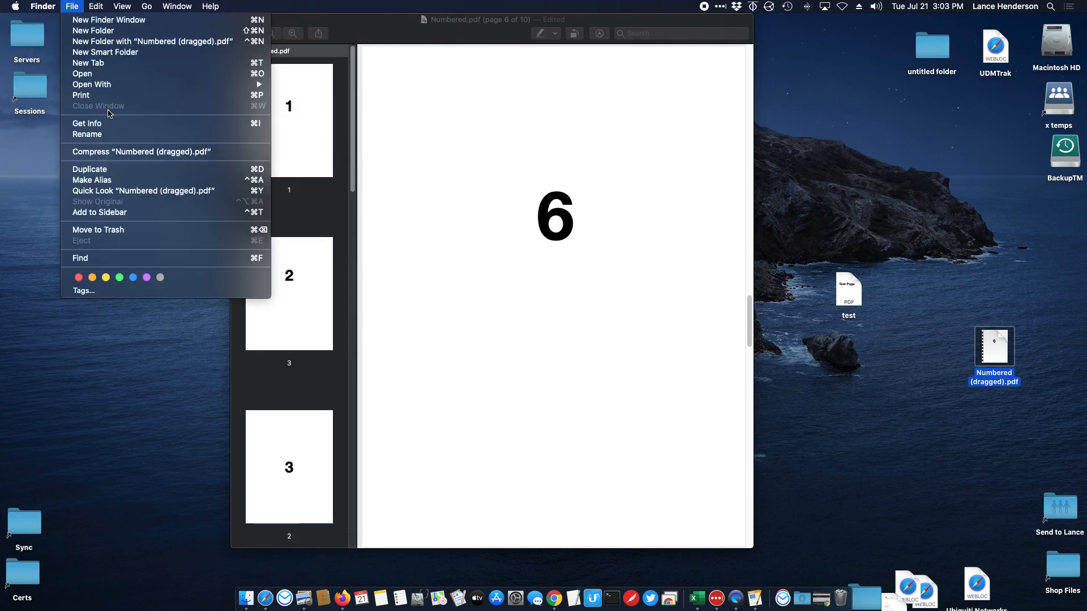
{"action": "left_click", "coordinate": [419, 66]}
{"action": "left_click", "coordinate": [78, 6]}
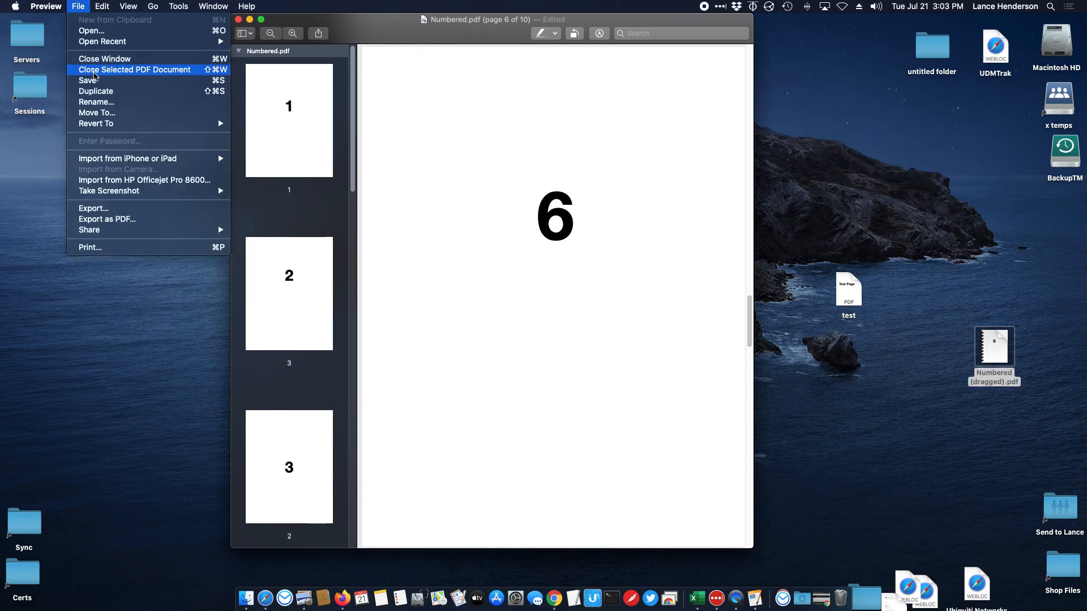
{"action": "key", "text": "Return"}
{"action": "scroll", "coordinate": [480, 194], "scroll_direction": "up", "scroll_amount": 10}
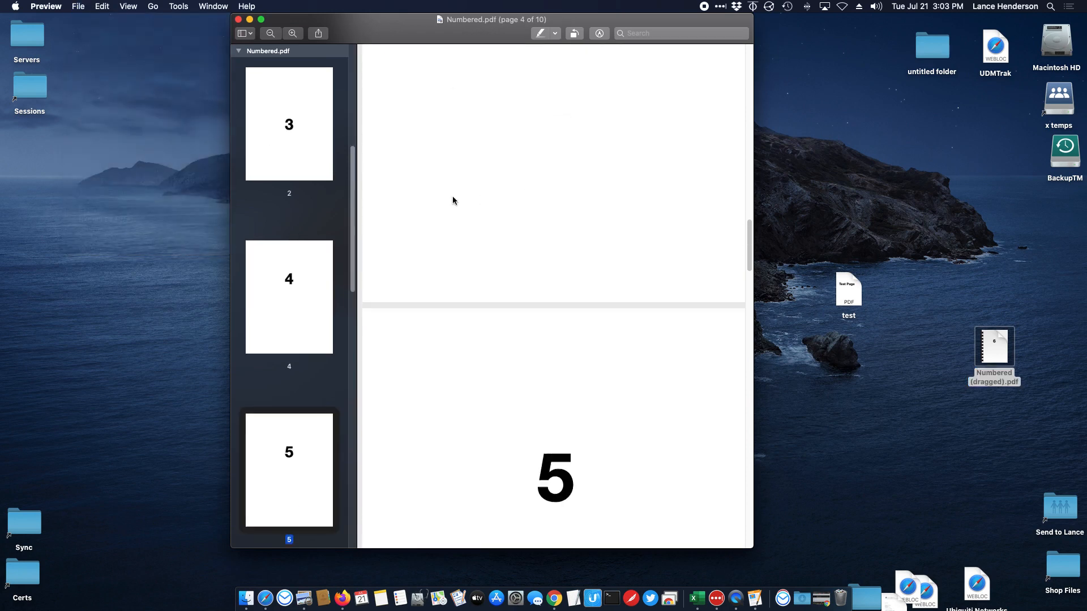
{"action": "scroll", "coordinate": [454, 200], "scroll_direction": "up", "scroll_amount": 10}
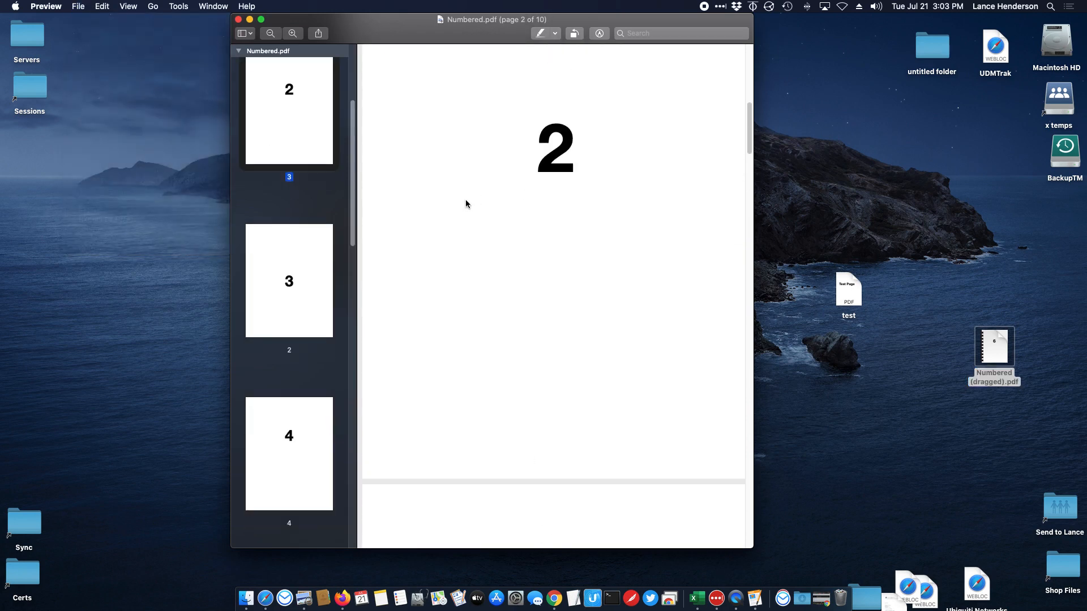
{"action": "scroll", "coordinate": [467, 201], "scroll_direction": "up", "scroll_amount": 5}
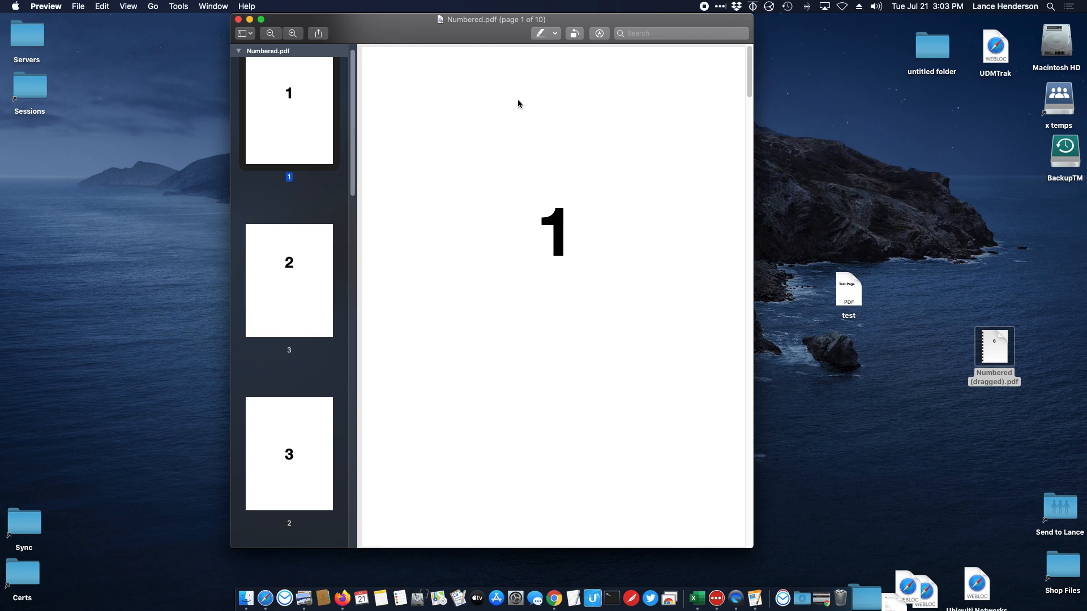
Step: Show the Markup tools for Numbered.pdf
{"action": "left_click", "coordinate": [595, 34]}
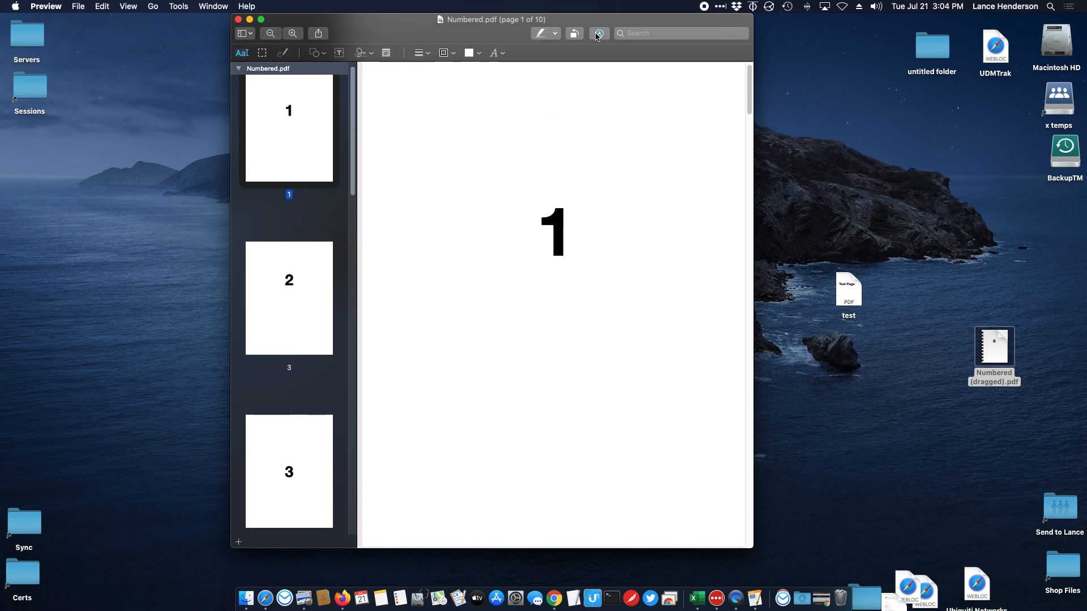